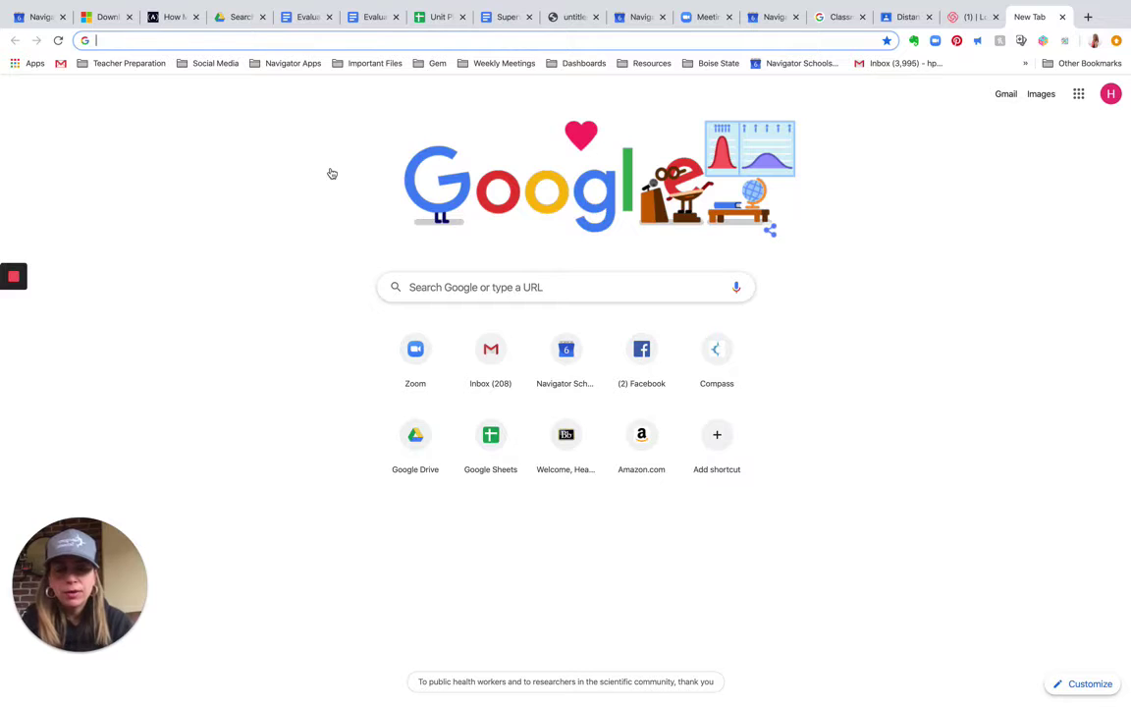
# Go to zoom.us and open the form for scheduling a new meeting from the account's meetings list.
pyautogui.write('zoom')
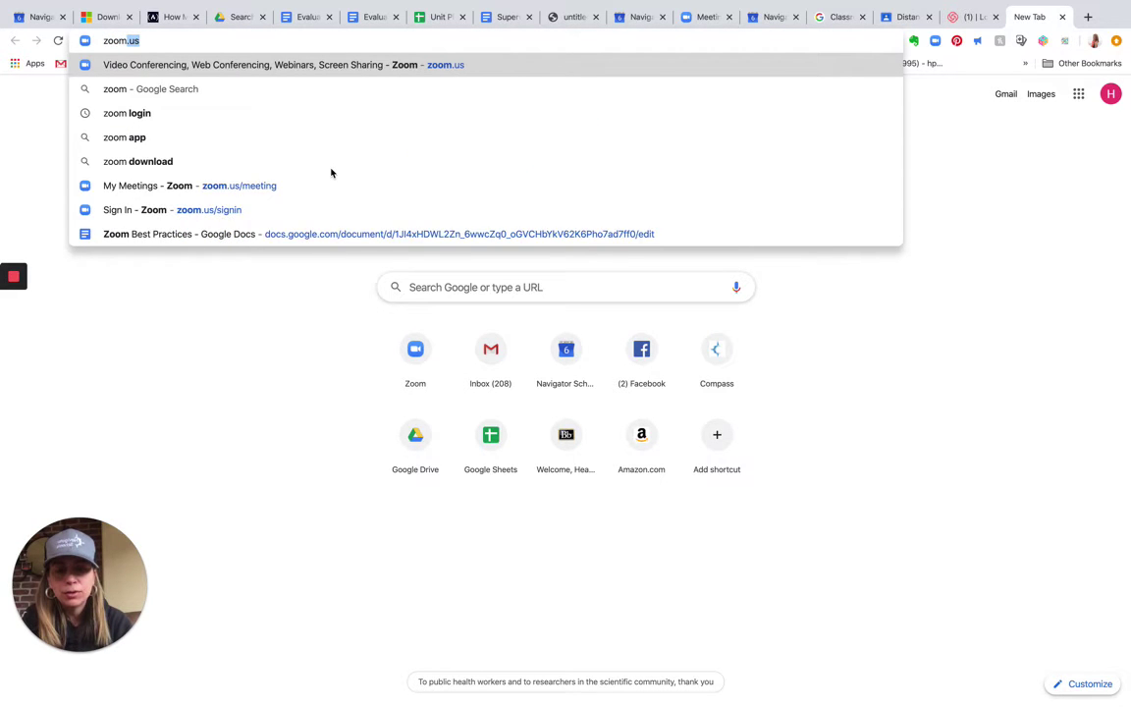
pyautogui.write('.us')
pyautogui.press('Return')
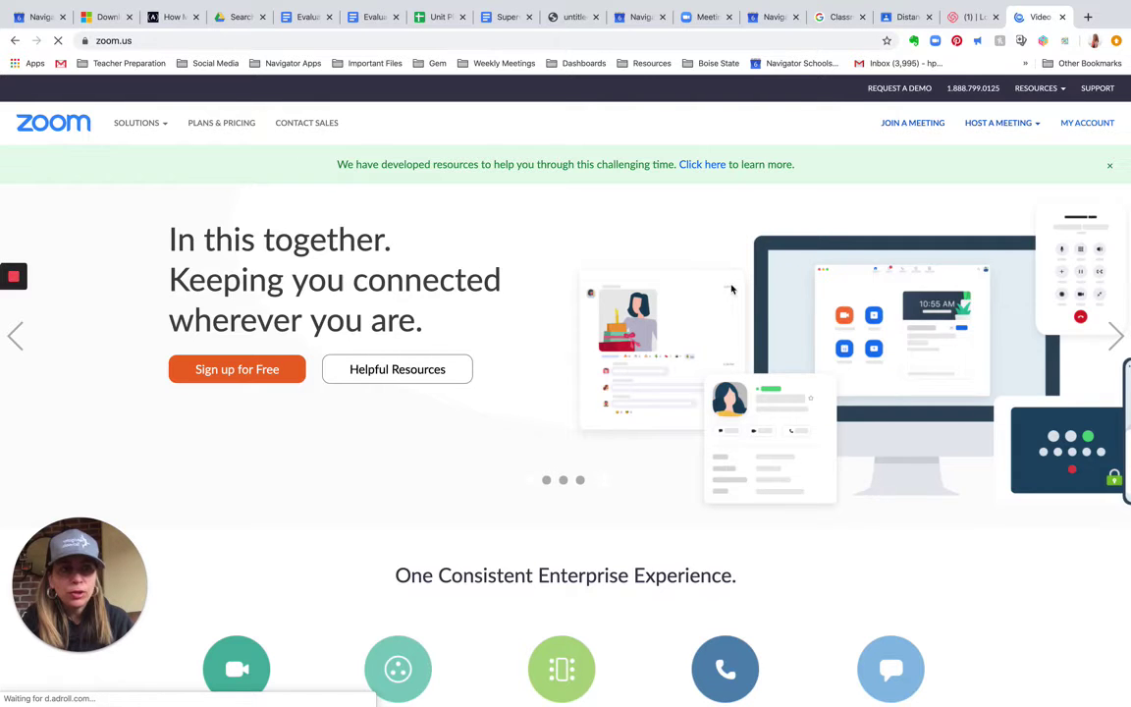
pyautogui.click(1089, 126)
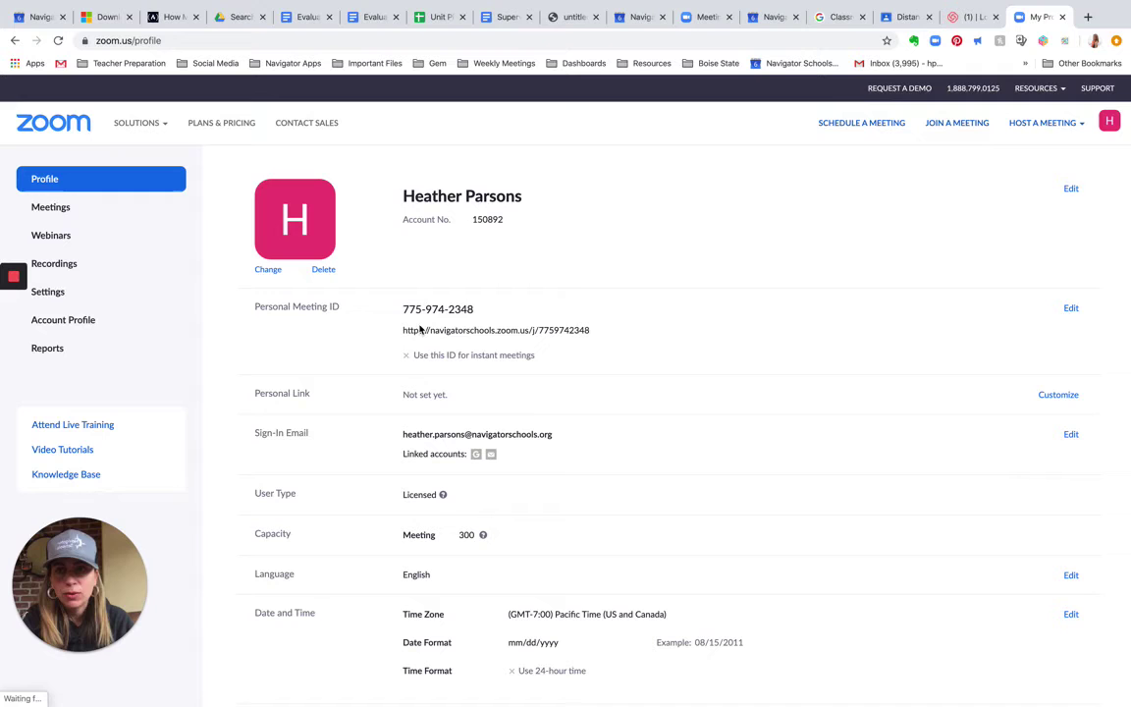
pyautogui.click(52, 208)
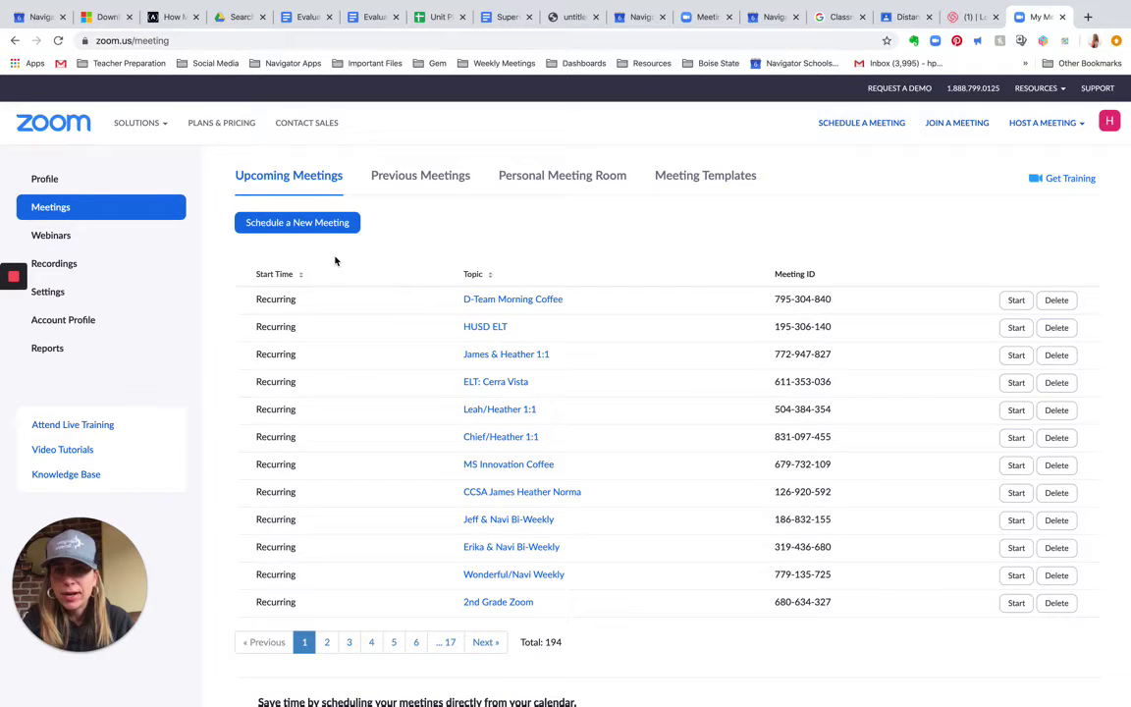
pyautogui.click(328, 223)
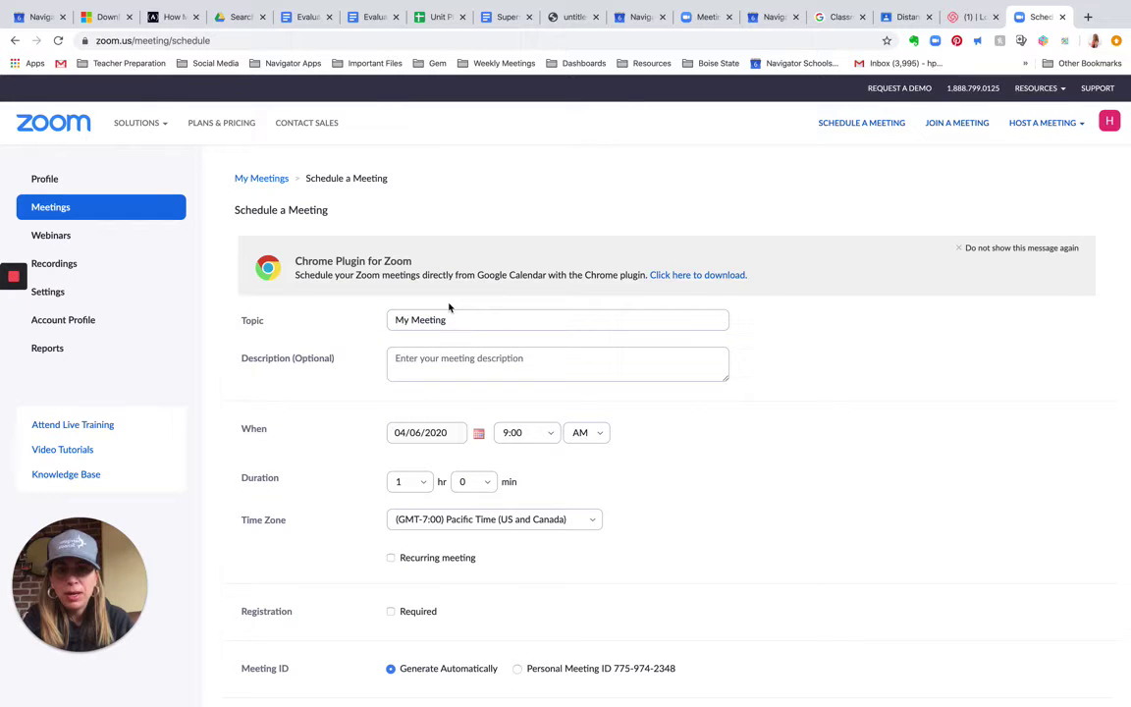
# Replace the default meeting topic with the host's surname followed by "Office Hours".
pyautogui.moveTo(449, 319); pyautogui.dragTo(358, 320)
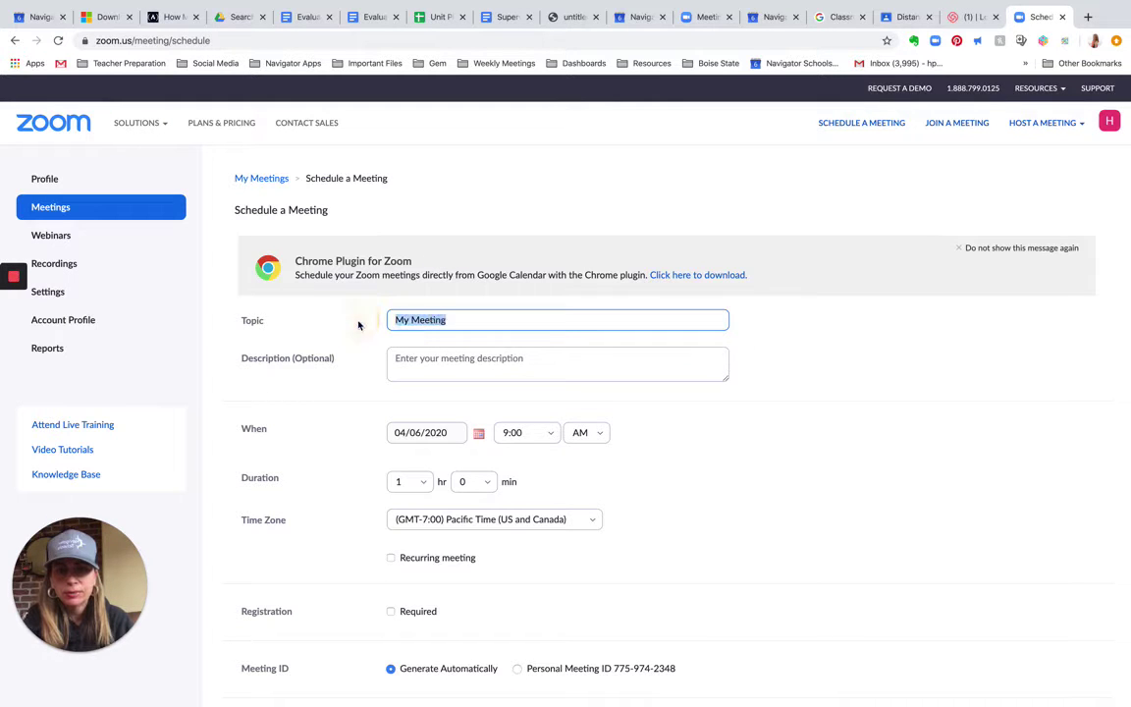
pyautogui.write('d')
pyautogui.press('BackSpace')
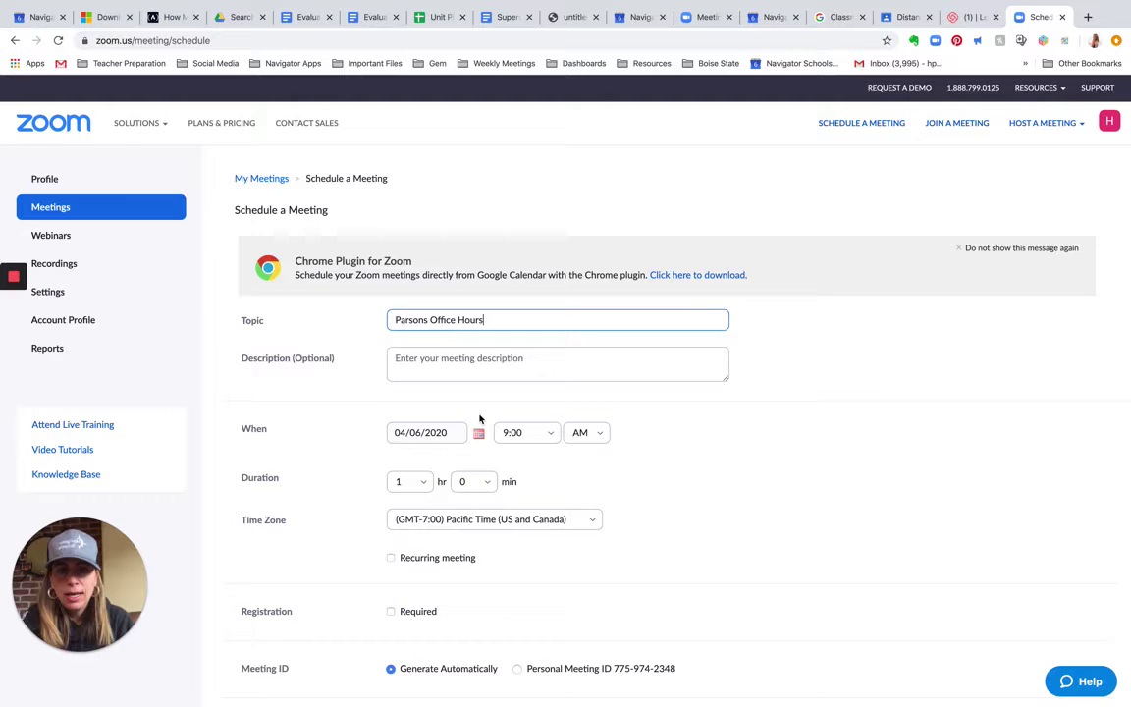
# Set the meeting's start time to 1:00 PM.
pyautogui.scroll(-2, 477, 414)
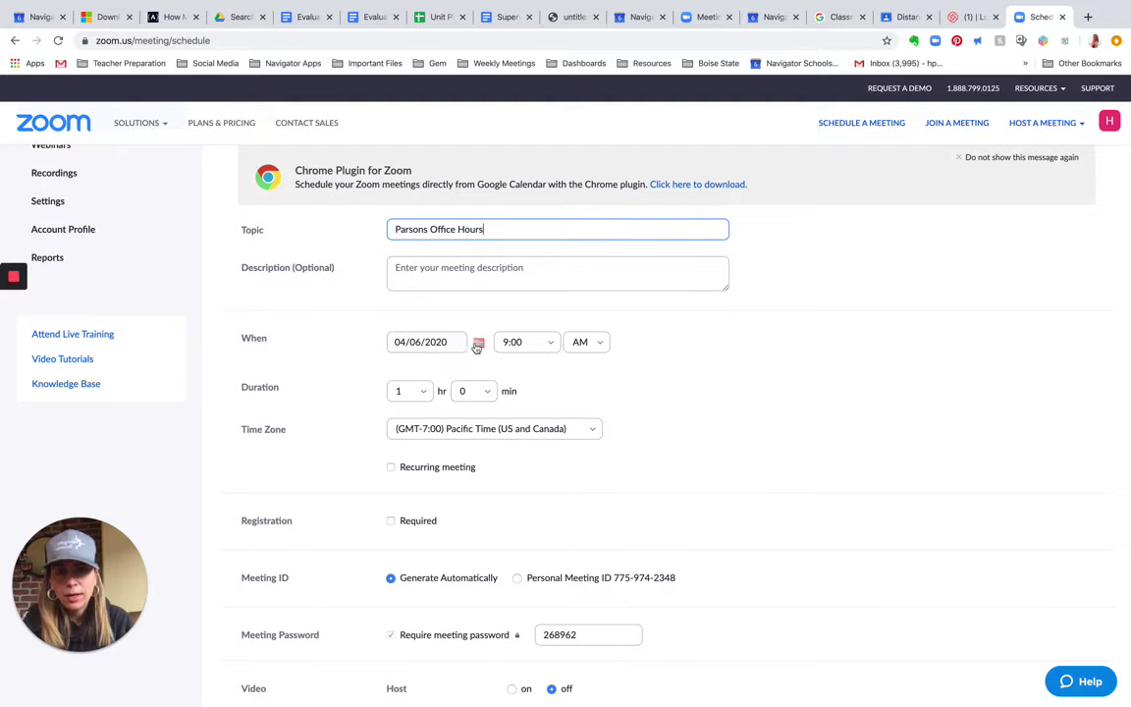
pyautogui.click(547, 344)
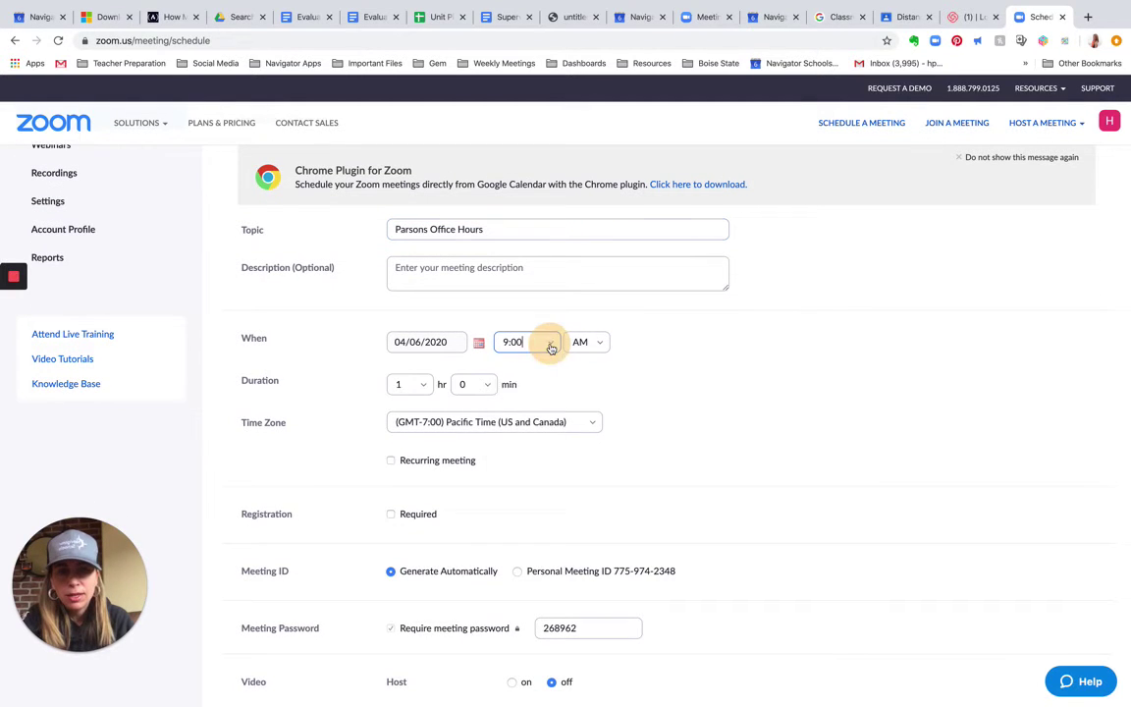
pyautogui.click(532, 418)
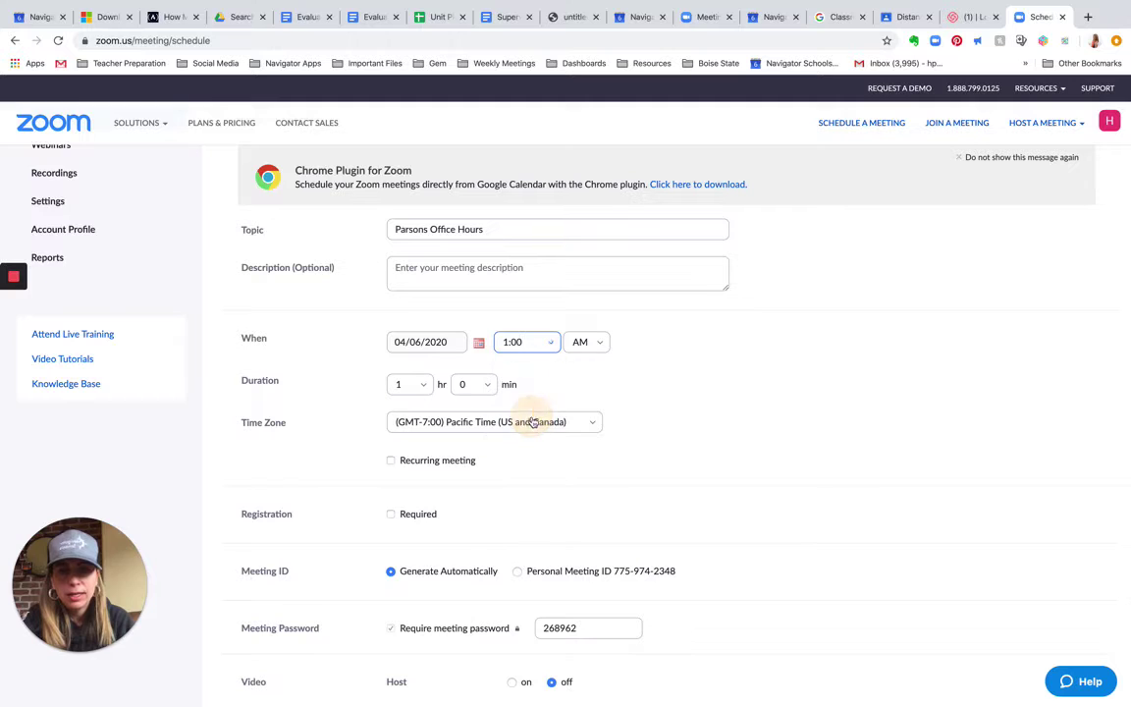
pyautogui.click(599, 347)
pyautogui.click(589, 394)
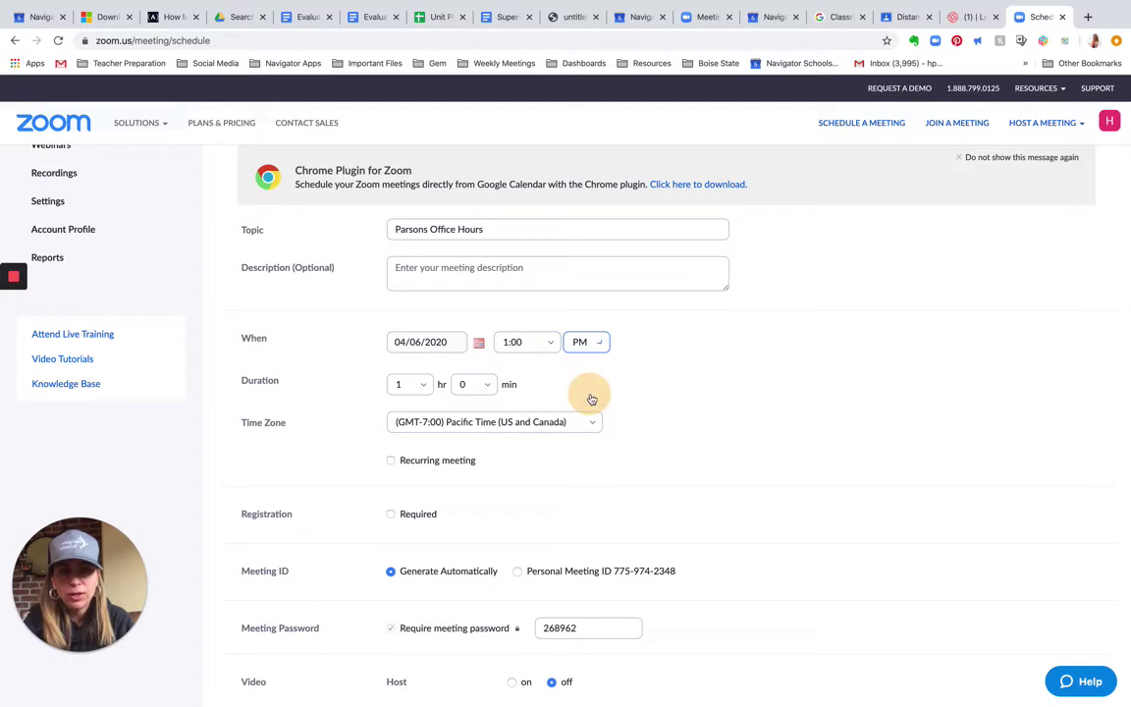
# Set the meeting's duration to 0 hours 45 minutes.
pyautogui.click(422, 385)
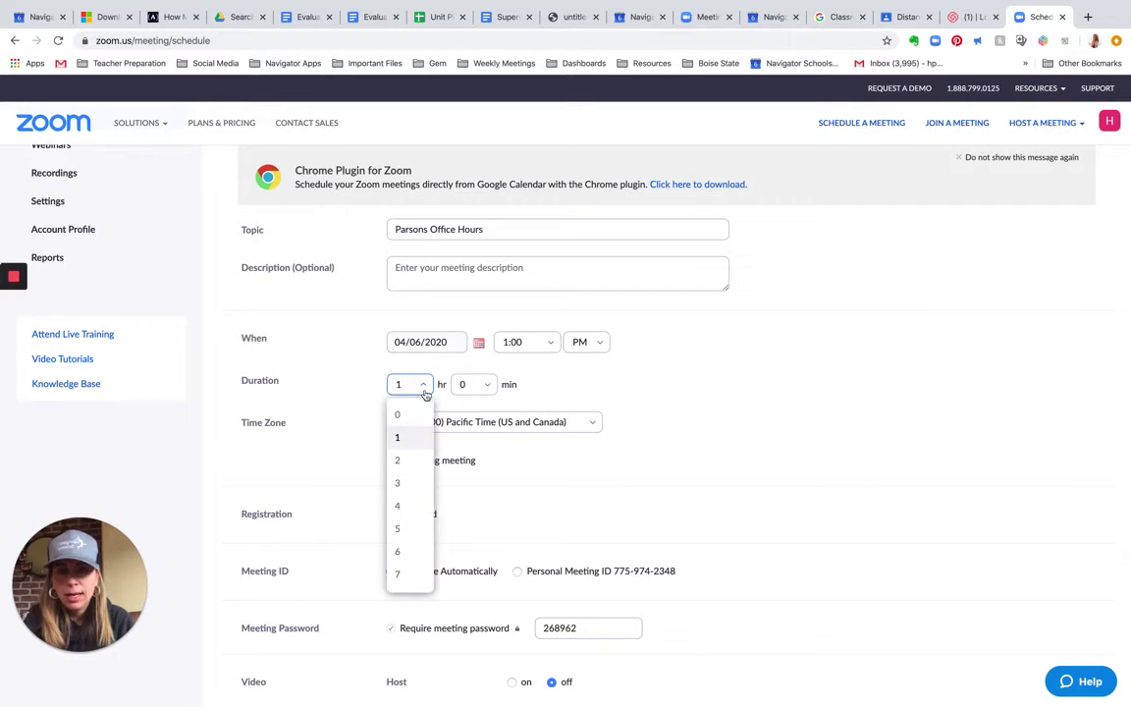
pyautogui.click(417, 415)
pyautogui.click(486, 384)
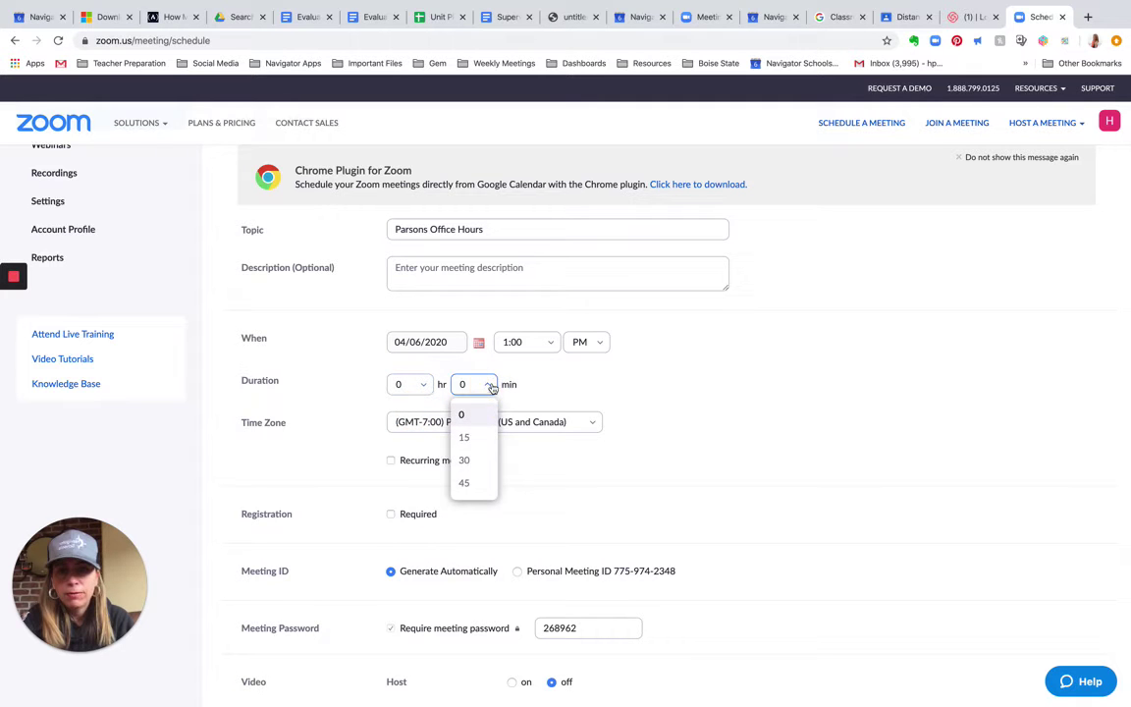
pyautogui.click(465, 483)
# Make the meeting recurring with a weekly recurrence on Monday, Tuesday, Wednesday, Thursday and Friday.
pyautogui.scroll(-1, 520, 485)
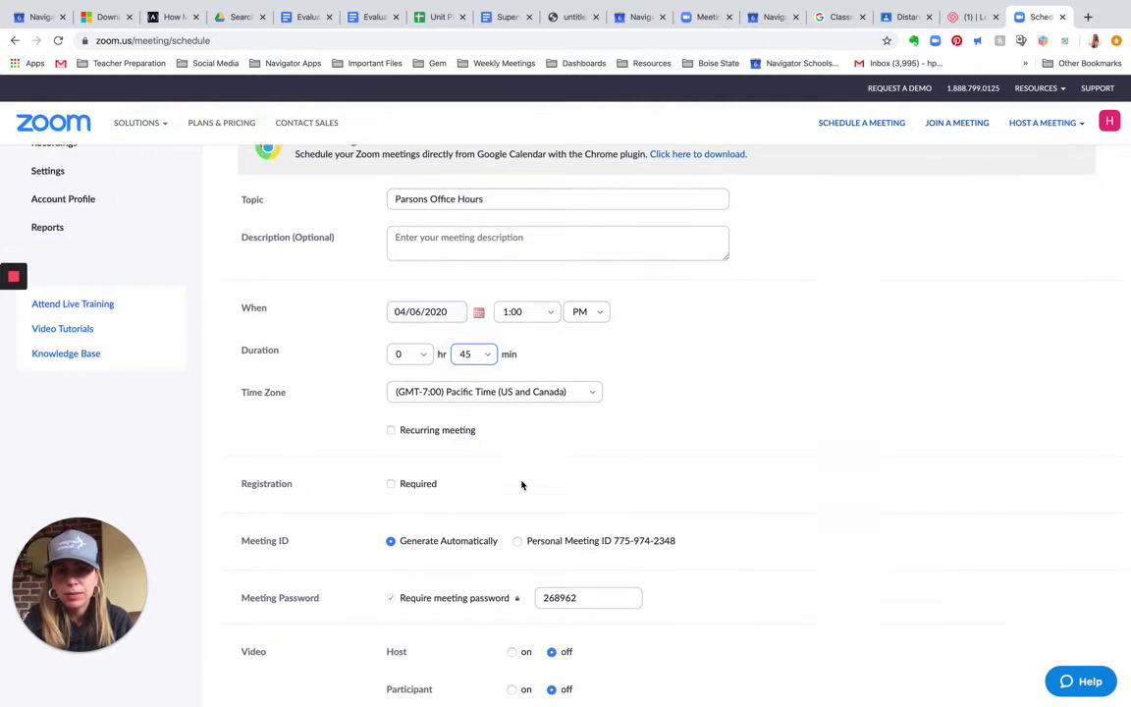
pyautogui.click(393, 406)
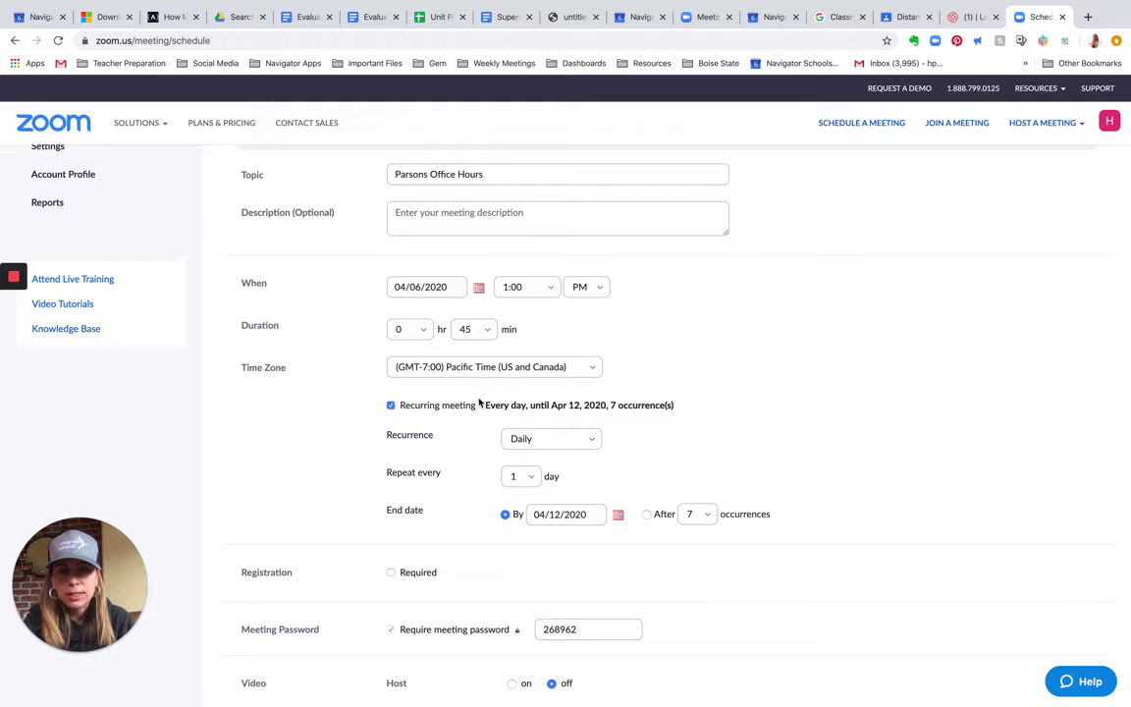
pyautogui.scroll(-1, 479, 402)
pyautogui.click(576, 366)
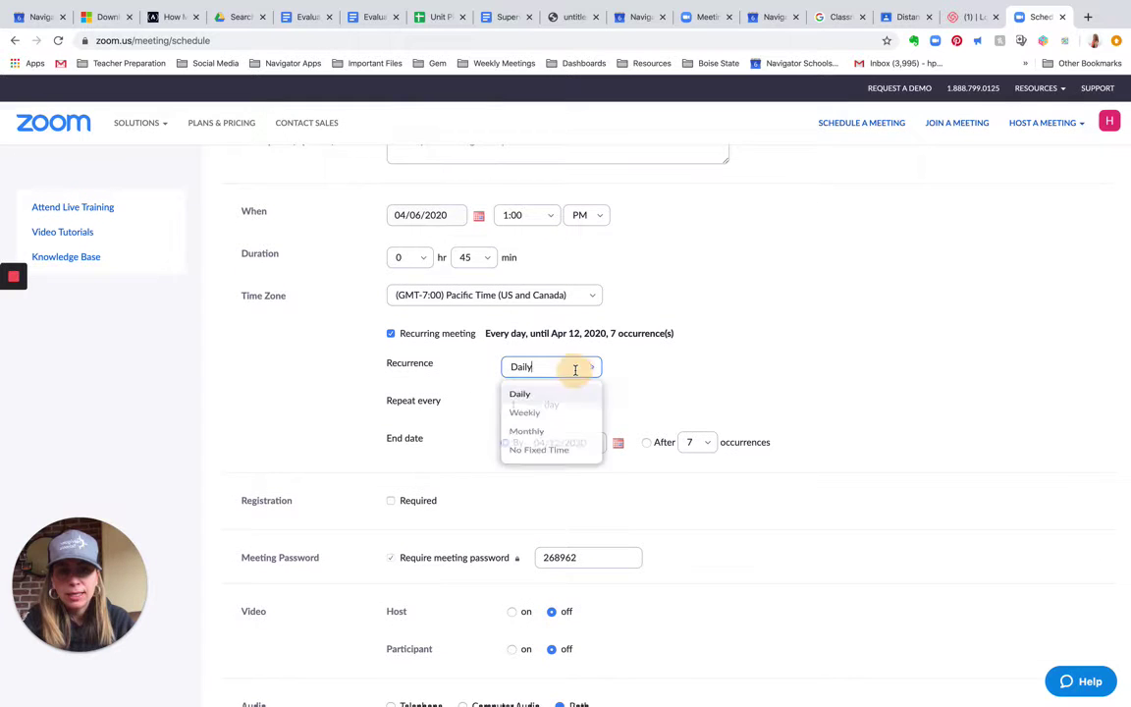
pyautogui.click(548, 419)
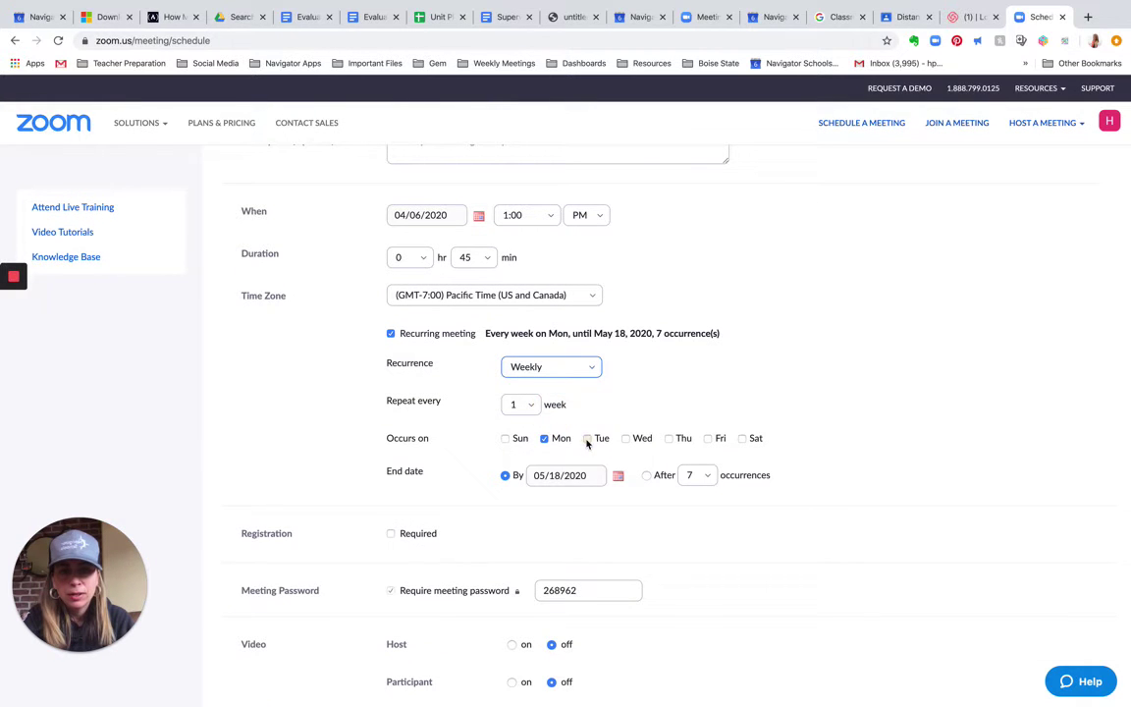
pyautogui.click(587, 439)
pyautogui.click(626, 438)
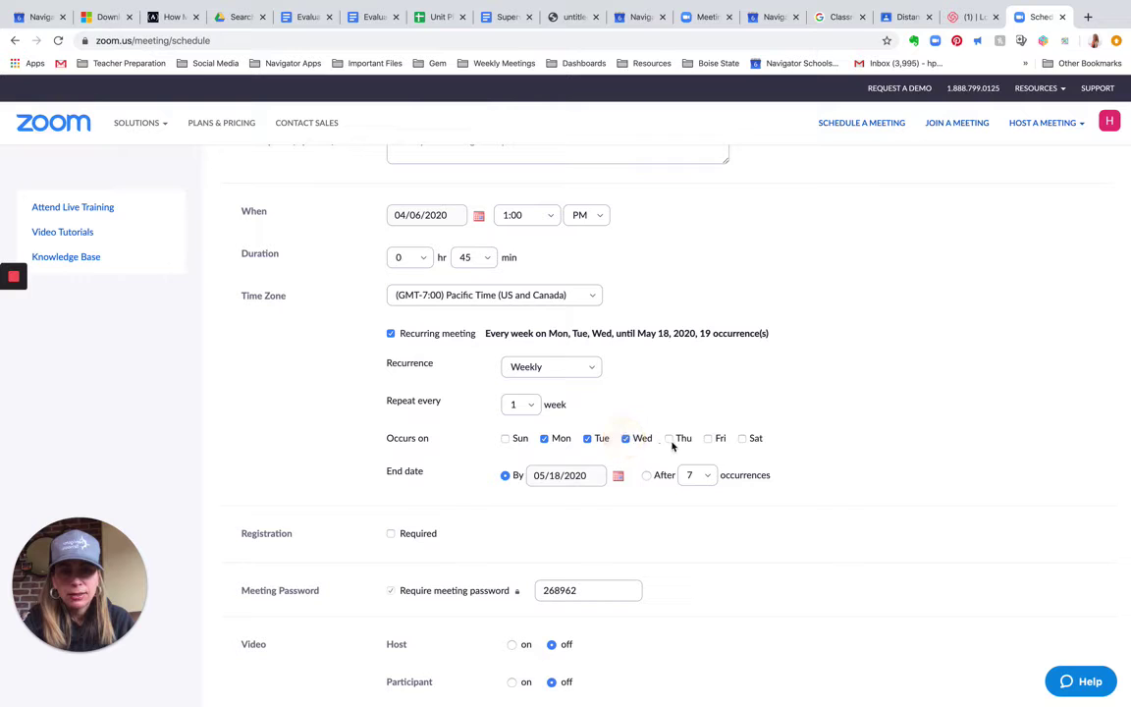
pyautogui.click(670, 439)
pyautogui.click(708, 439)
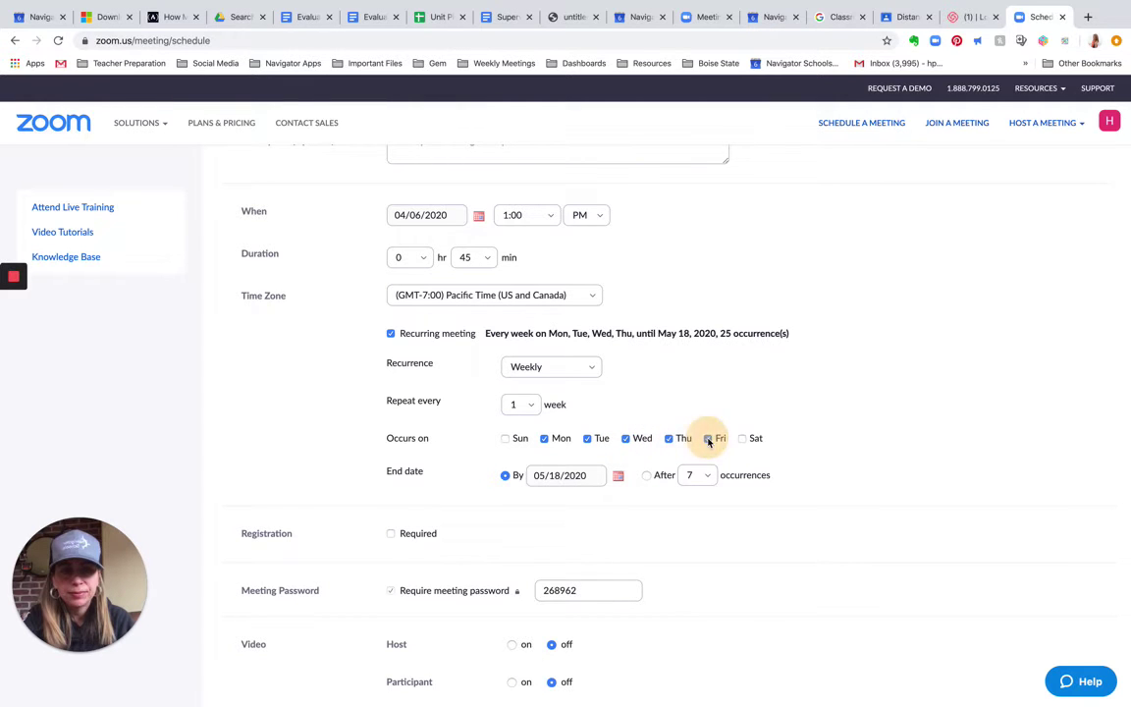
# Set the recurrence end date to 06/10/2020.
pyautogui.scroll(-1, 640, 393)
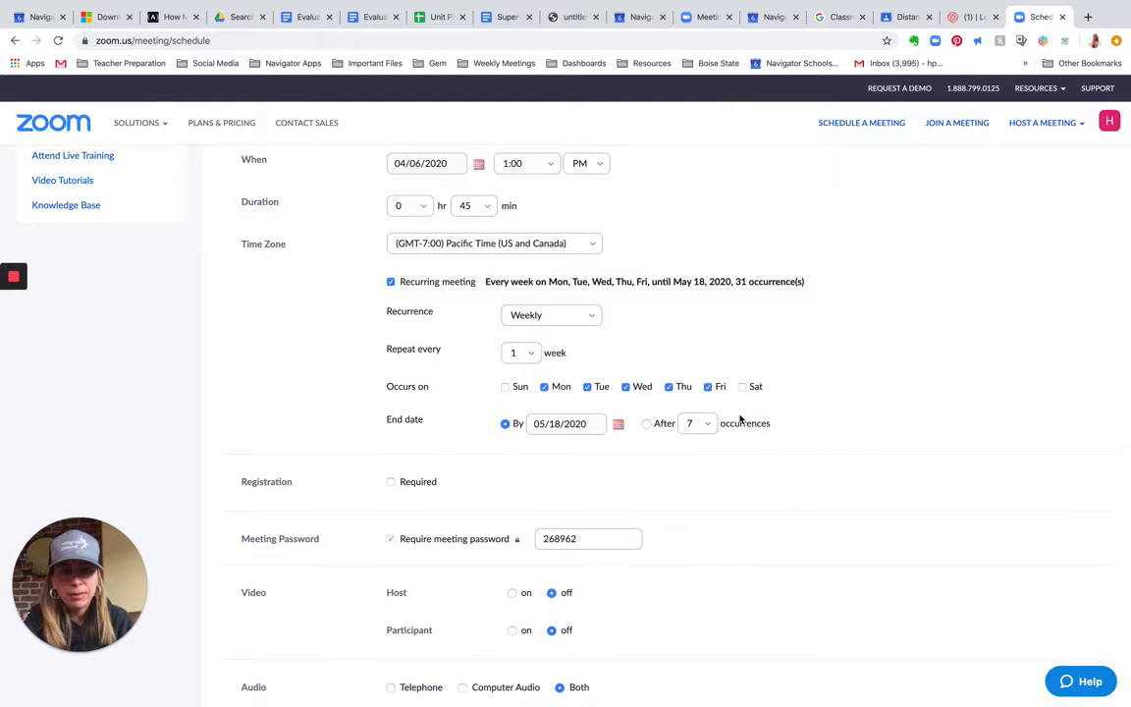
pyautogui.scroll(-1, 726, 421)
pyautogui.click(619, 377)
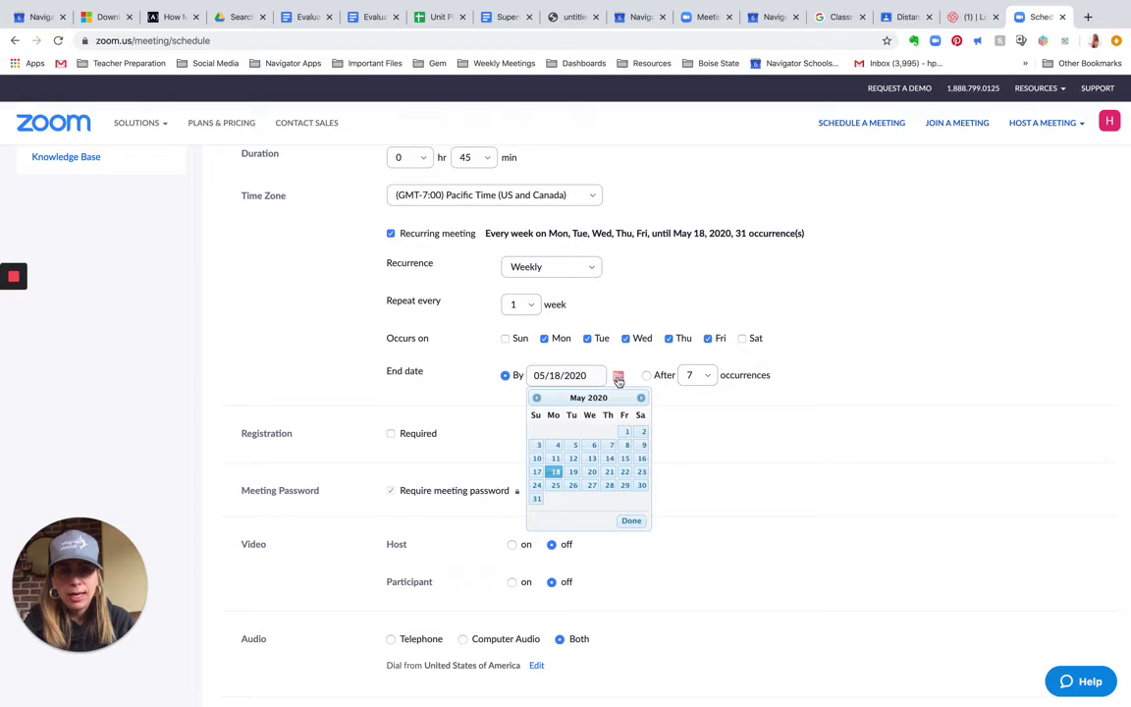
pyautogui.click(640, 397)
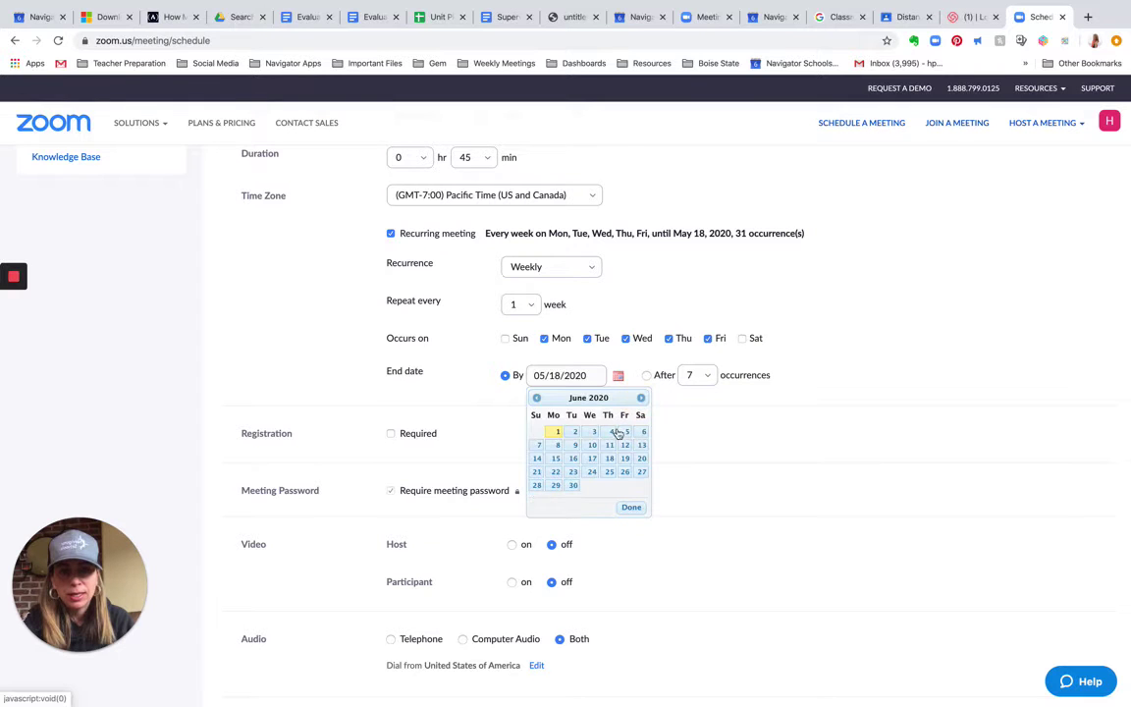
pyautogui.click(592, 446)
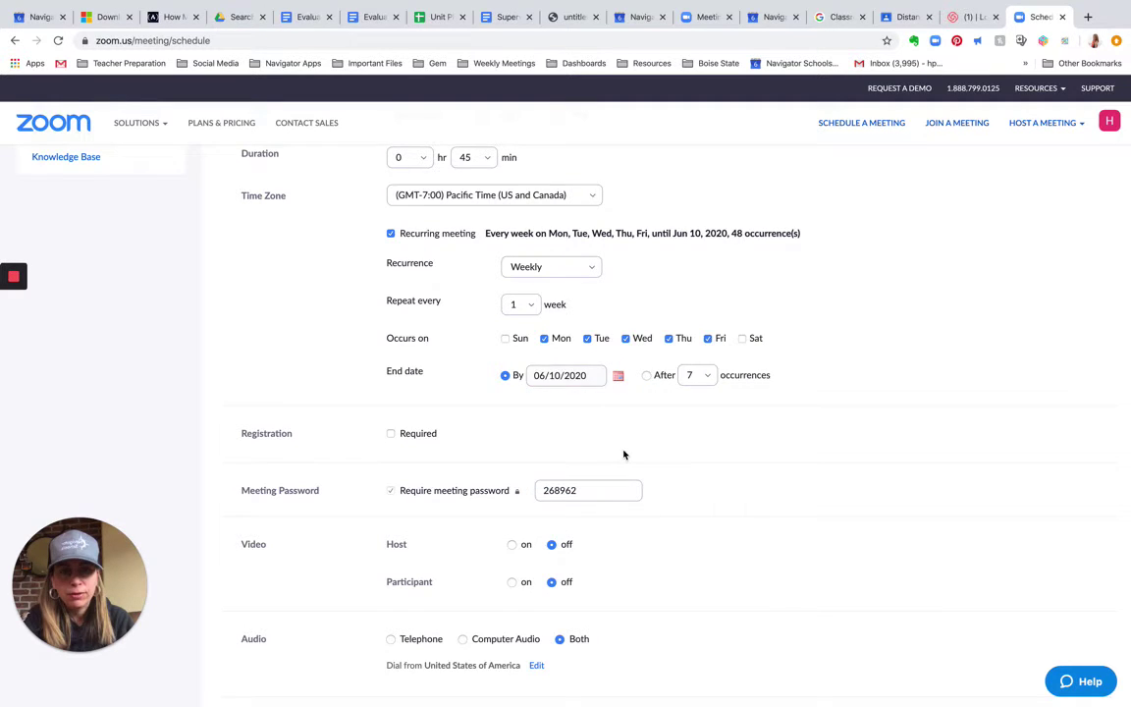
# In the meeting options, disable joining before the host and enable muting participants upon entry.
pyautogui.scroll(-4, 624, 455)
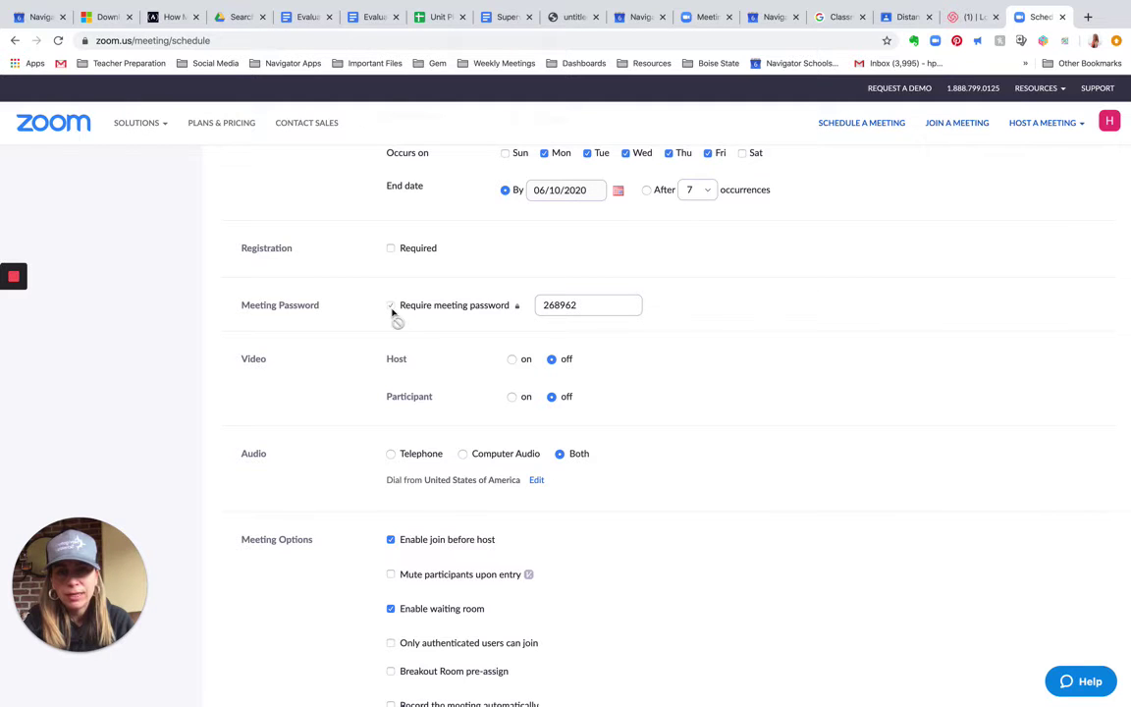
pyautogui.scroll(-2, 393, 312)
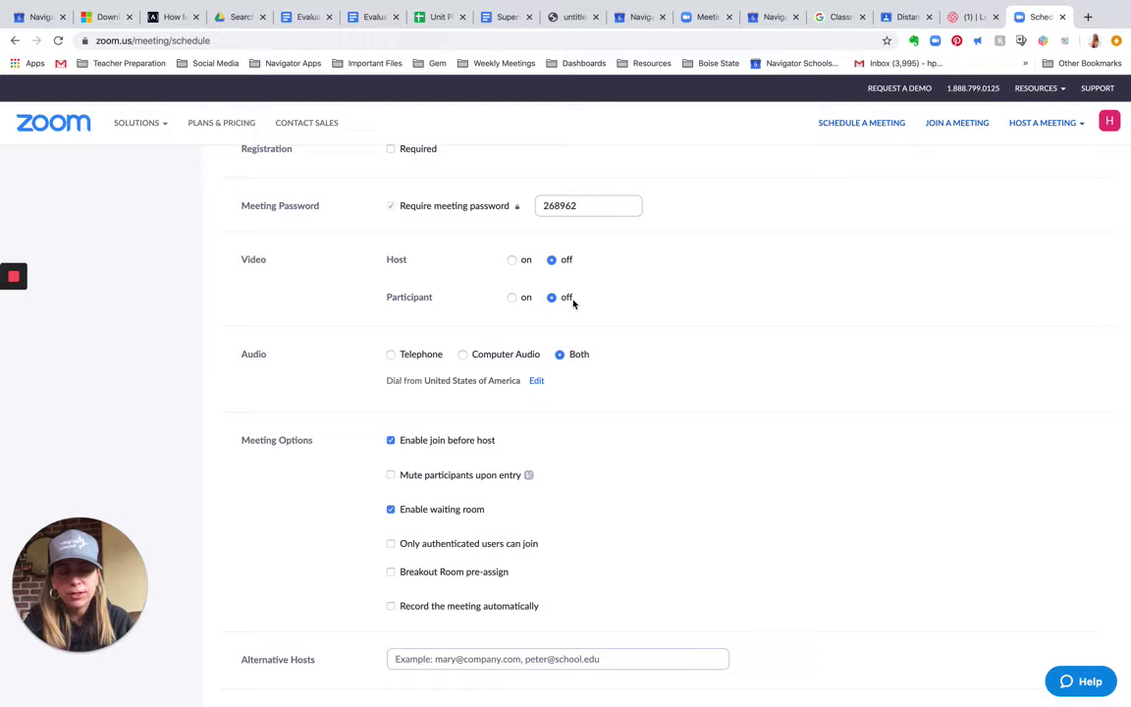
pyautogui.scroll(-2, 573, 303)
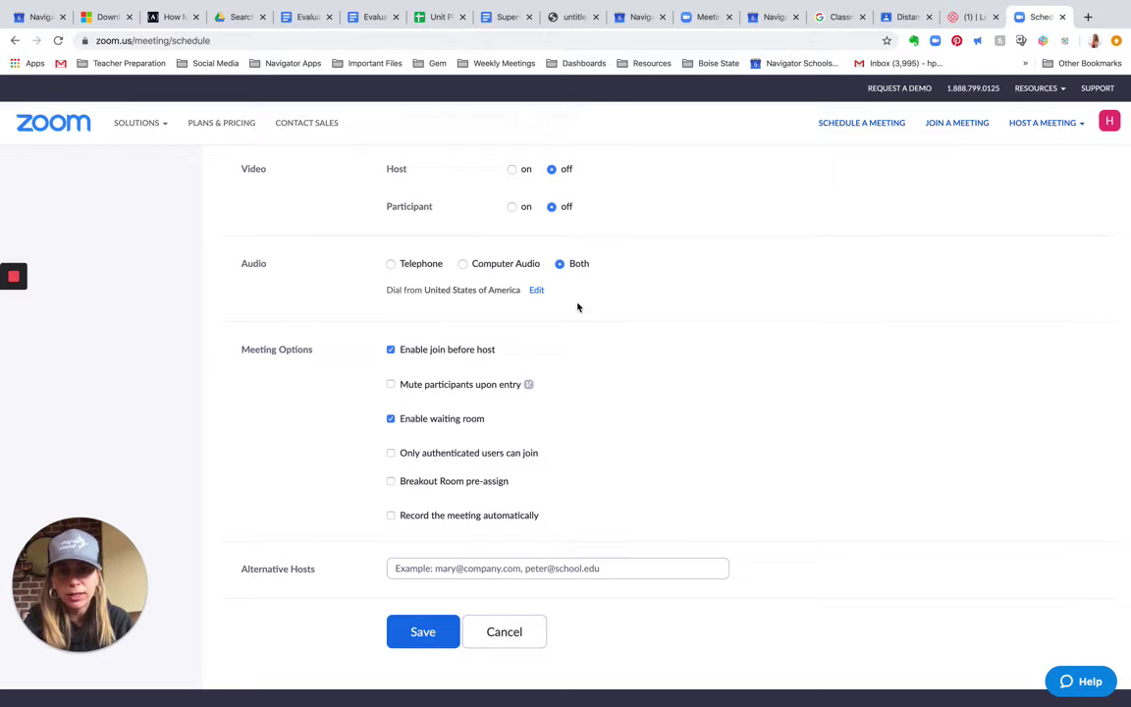
pyautogui.scroll(-2, 557, 351)
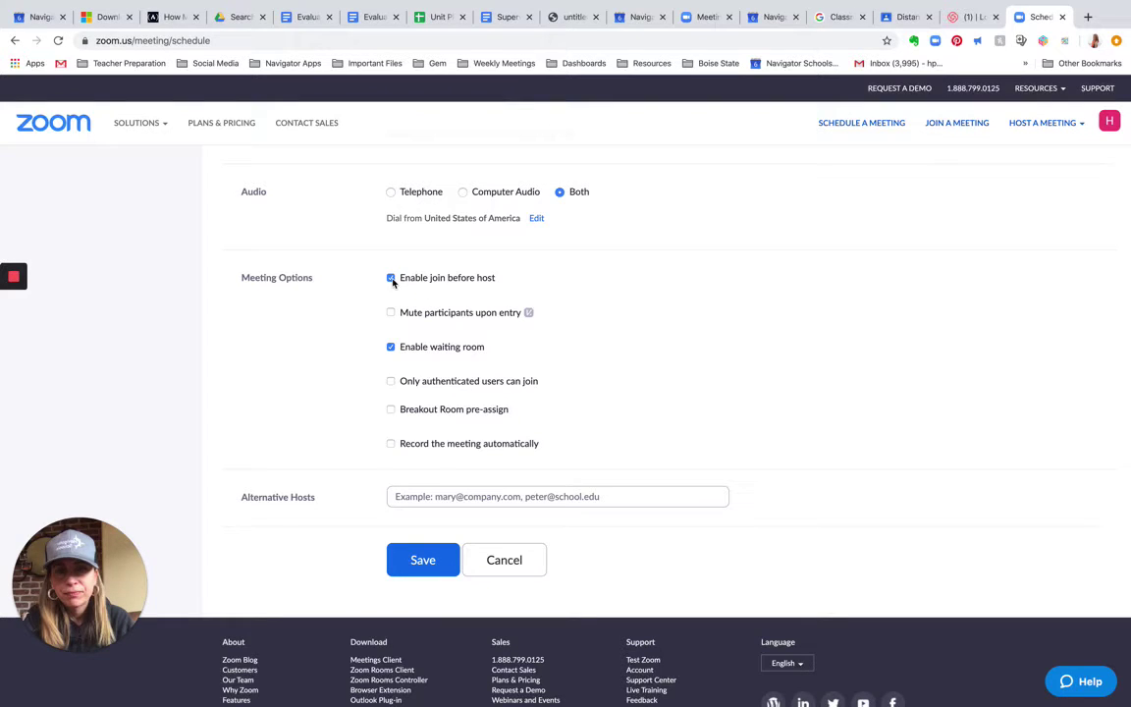
pyautogui.click(391, 279)
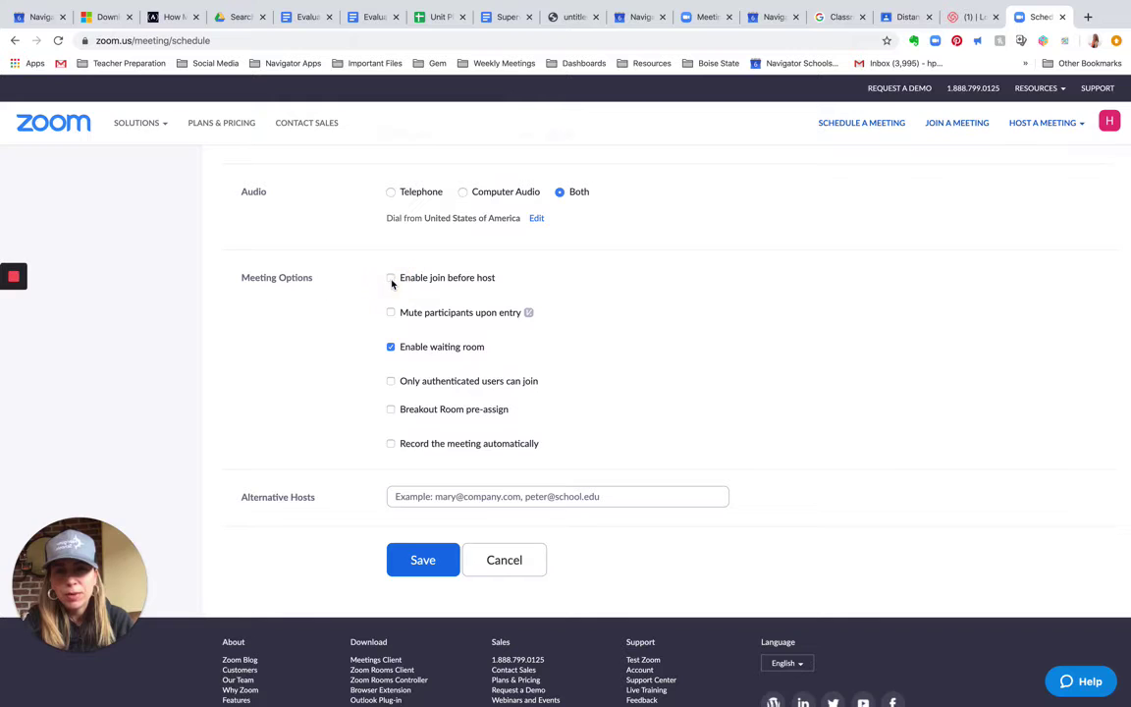
pyautogui.scroll(-1, 348, 337)
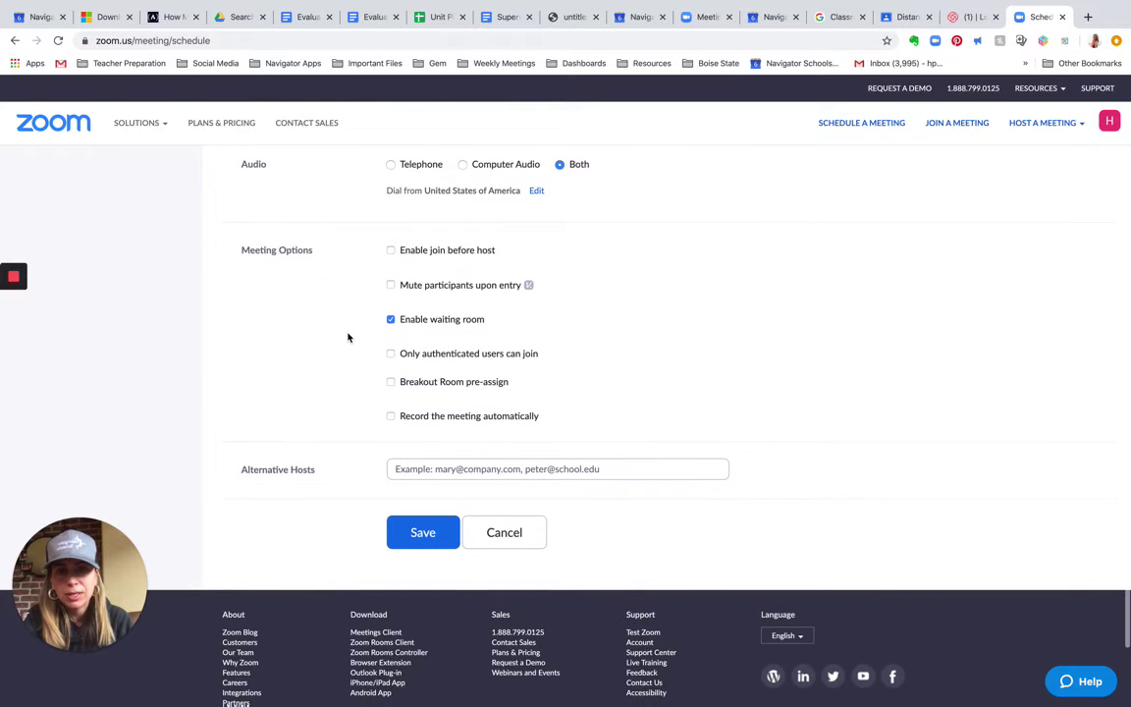
pyautogui.click(391, 284)
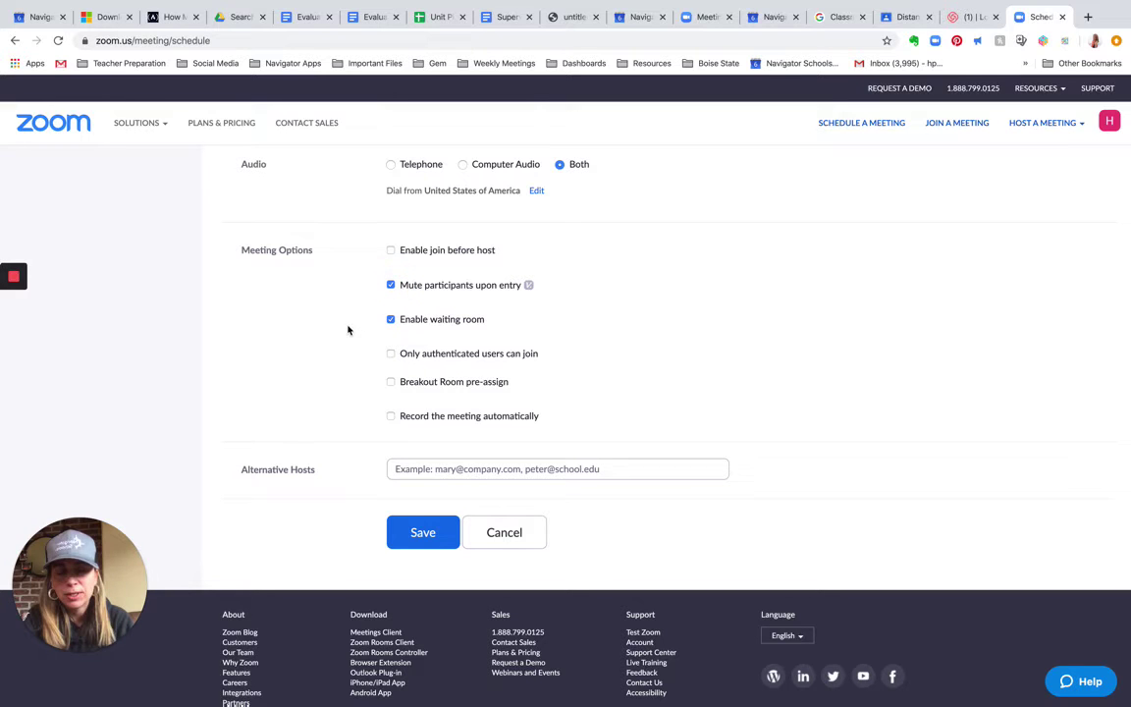
# Save the scheduled meeting and open it as a new event in Google Calendar.
pyautogui.scroll(-2, 348, 330)
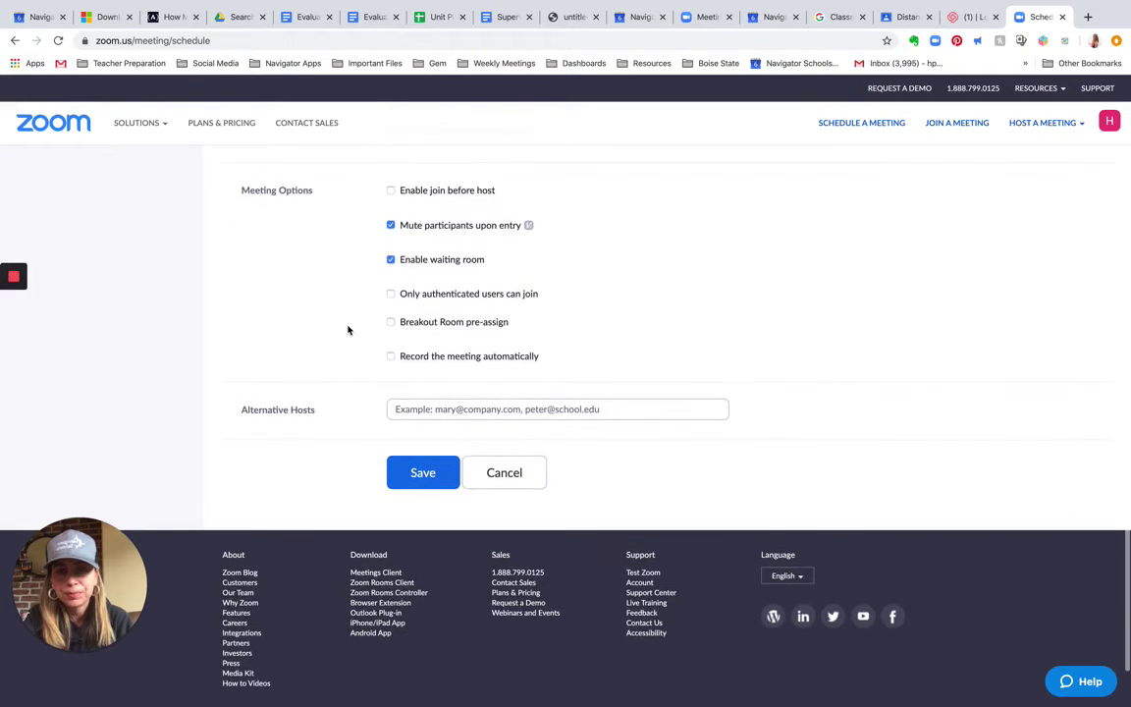
pyautogui.scroll(-2, 347, 330)
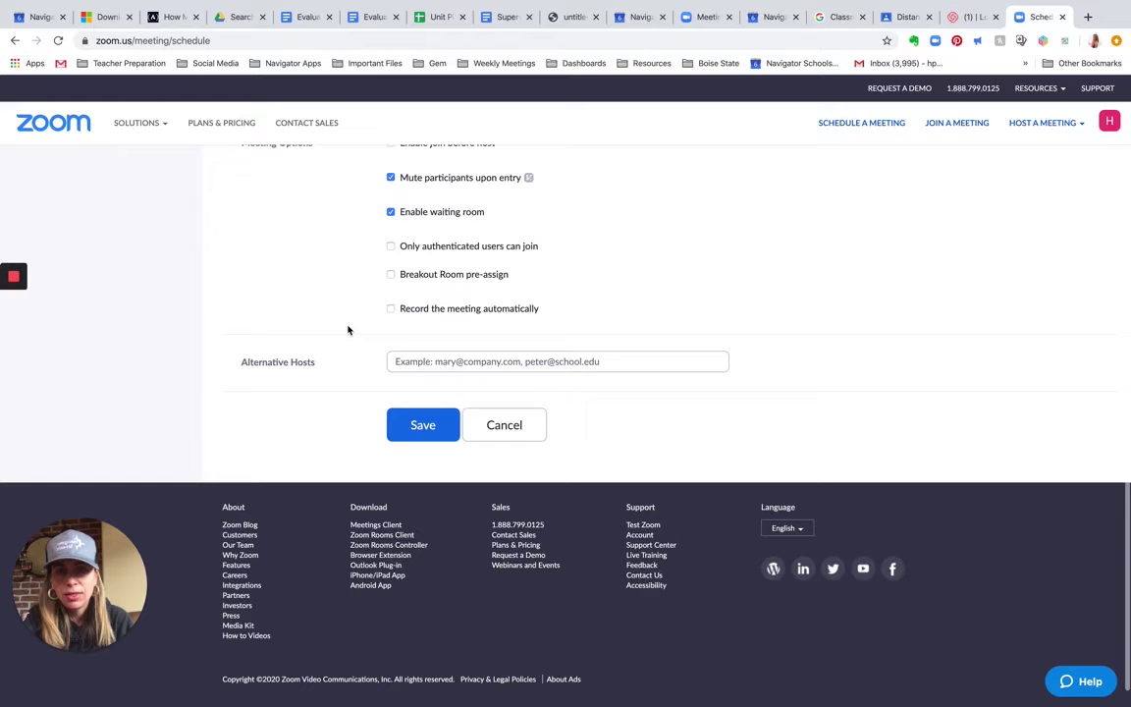
pyautogui.scroll(2, 348, 328)
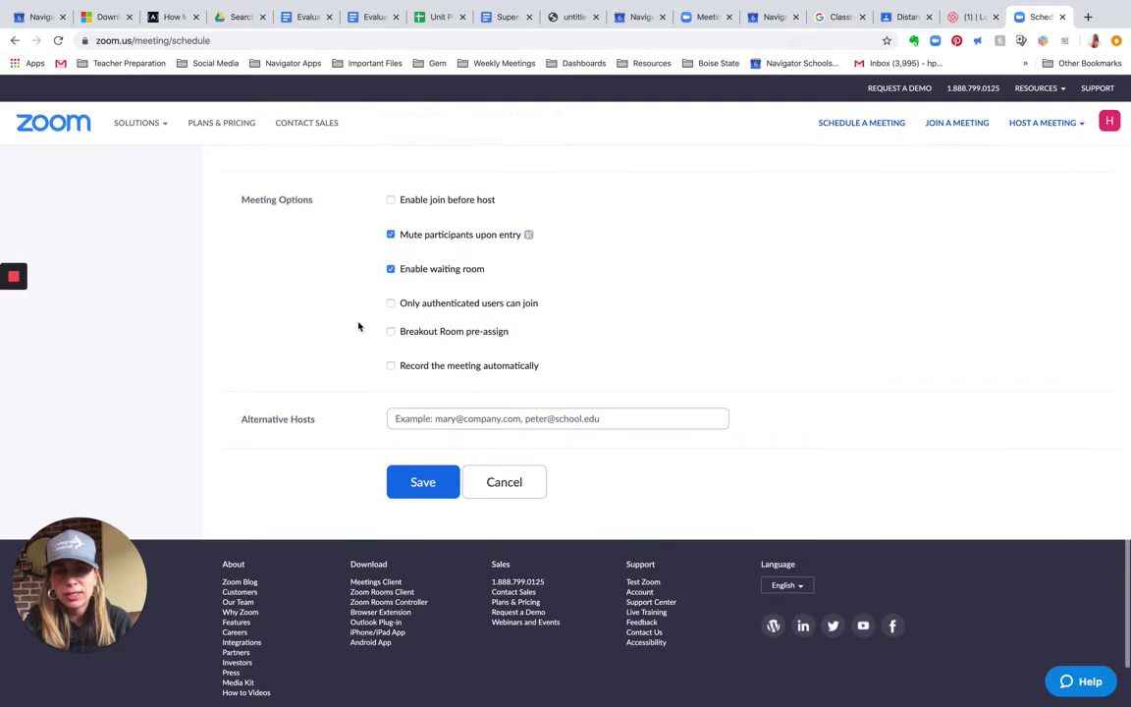
pyautogui.click(429, 493)
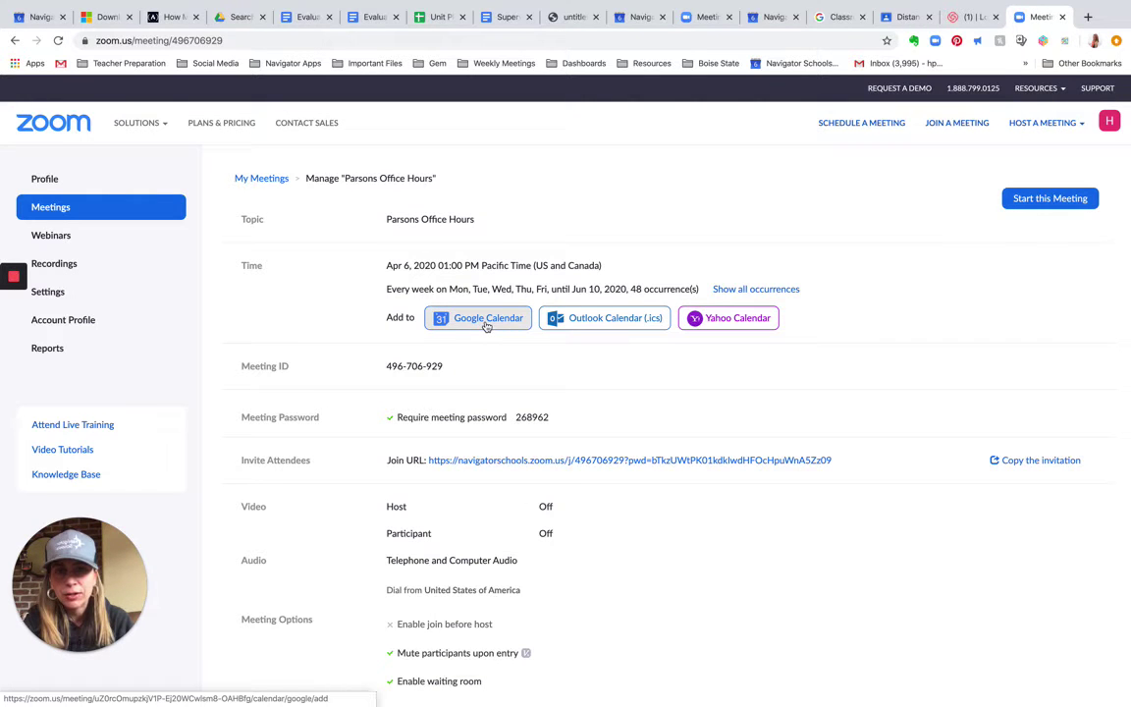
pyautogui.click(485, 324)
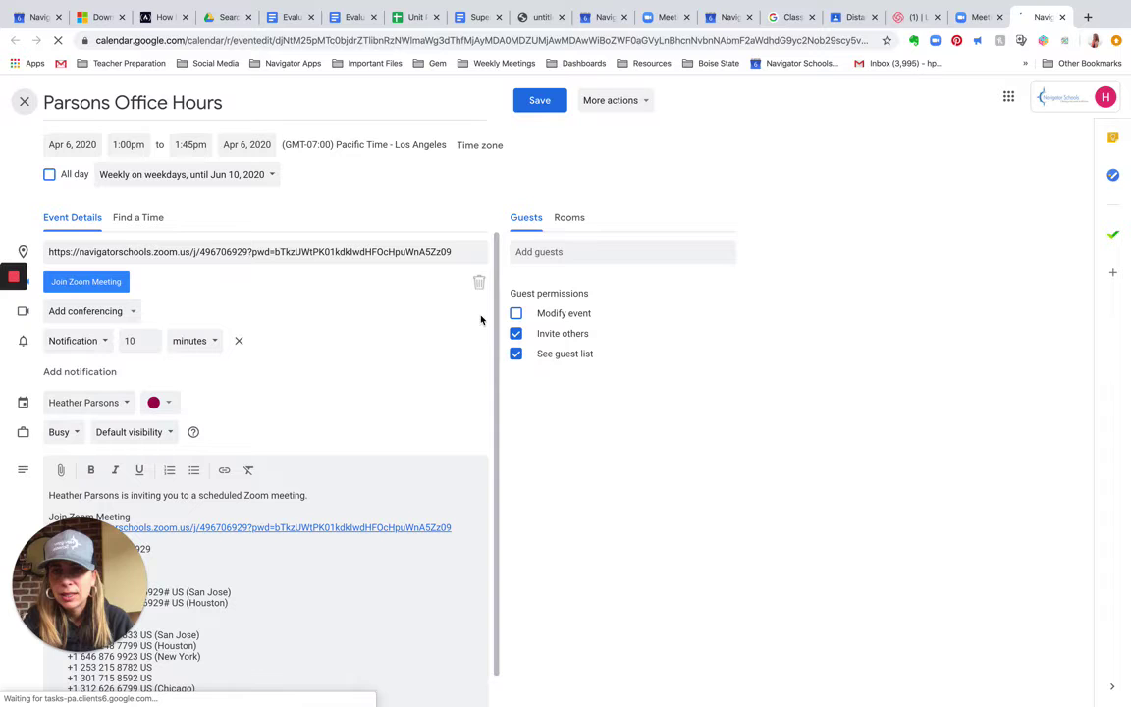
# Save the office hours event in Google Calendar and check its occurrences on April 7, 8 and 9.
pyautogui.click(540, 102)
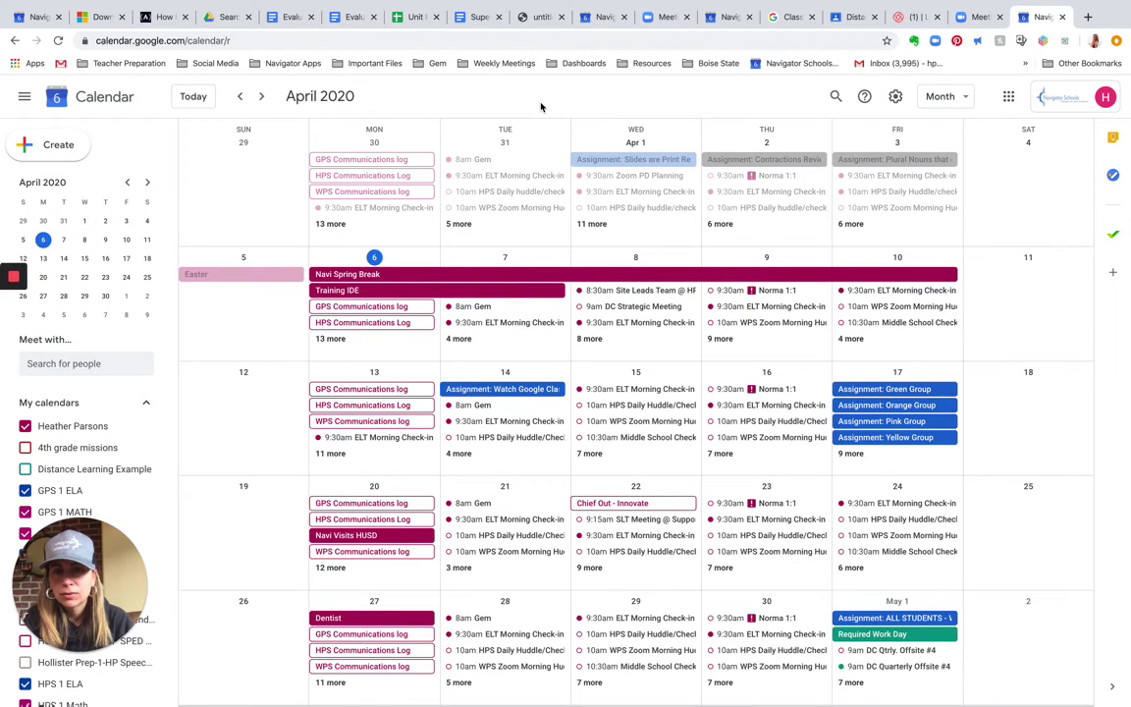
pyautogui.click(459, 339)
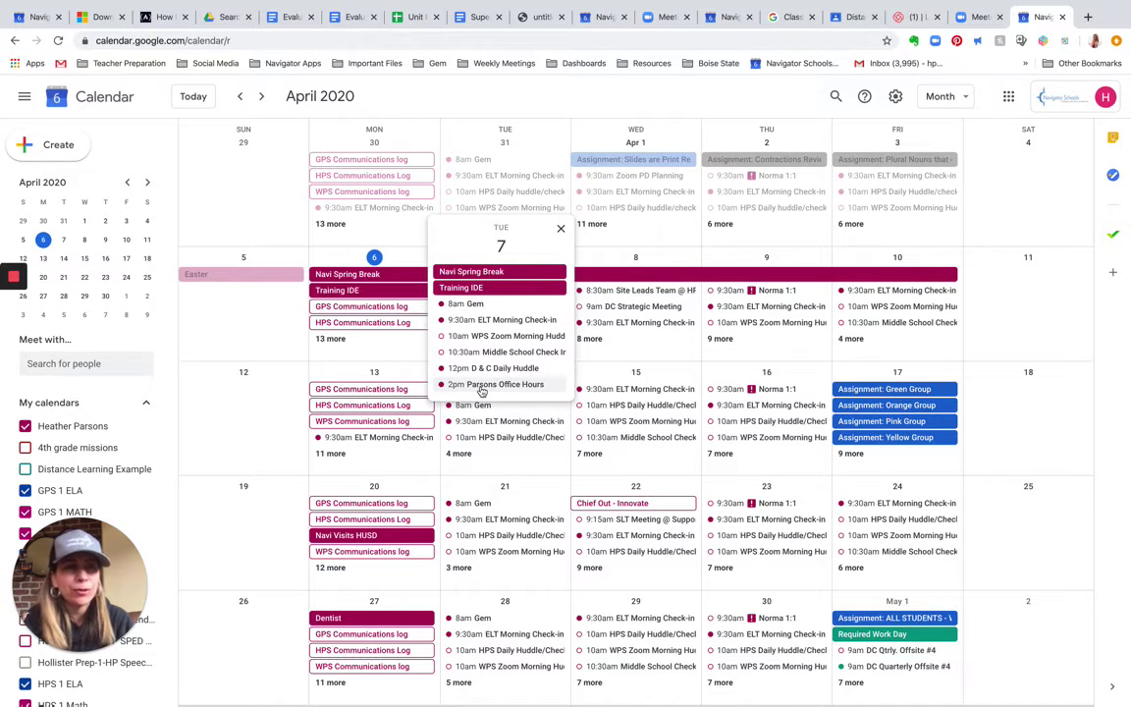
pyautogui.click(589, 337)
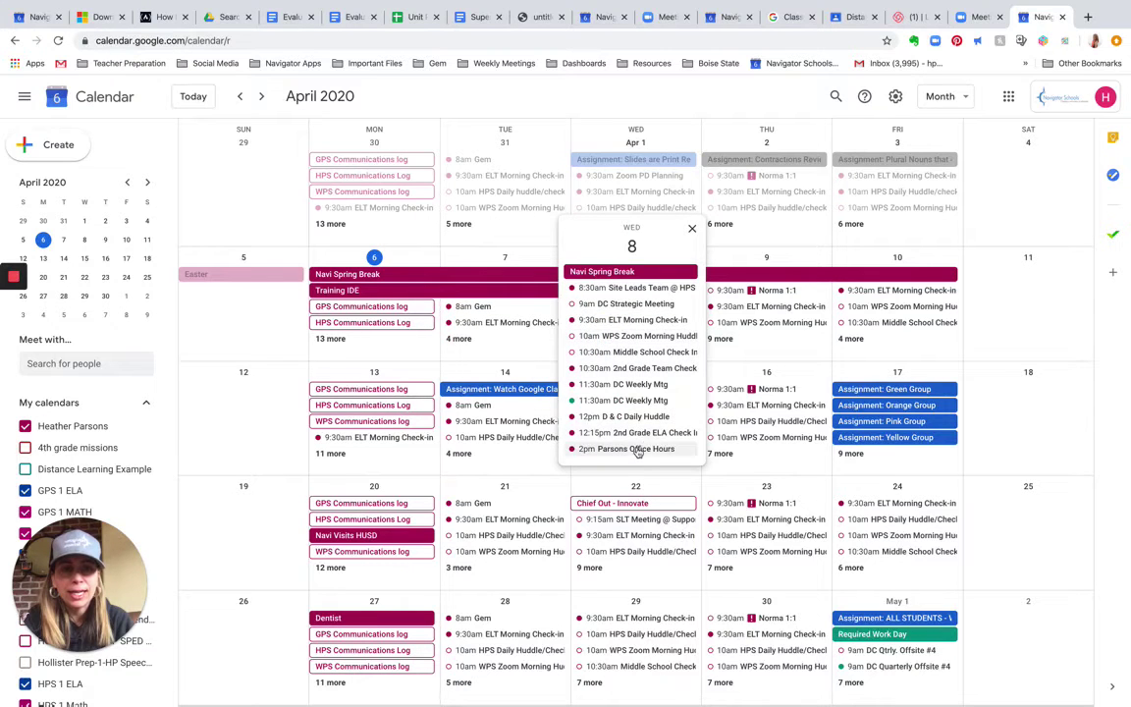
pyautogui.click(722, 338)
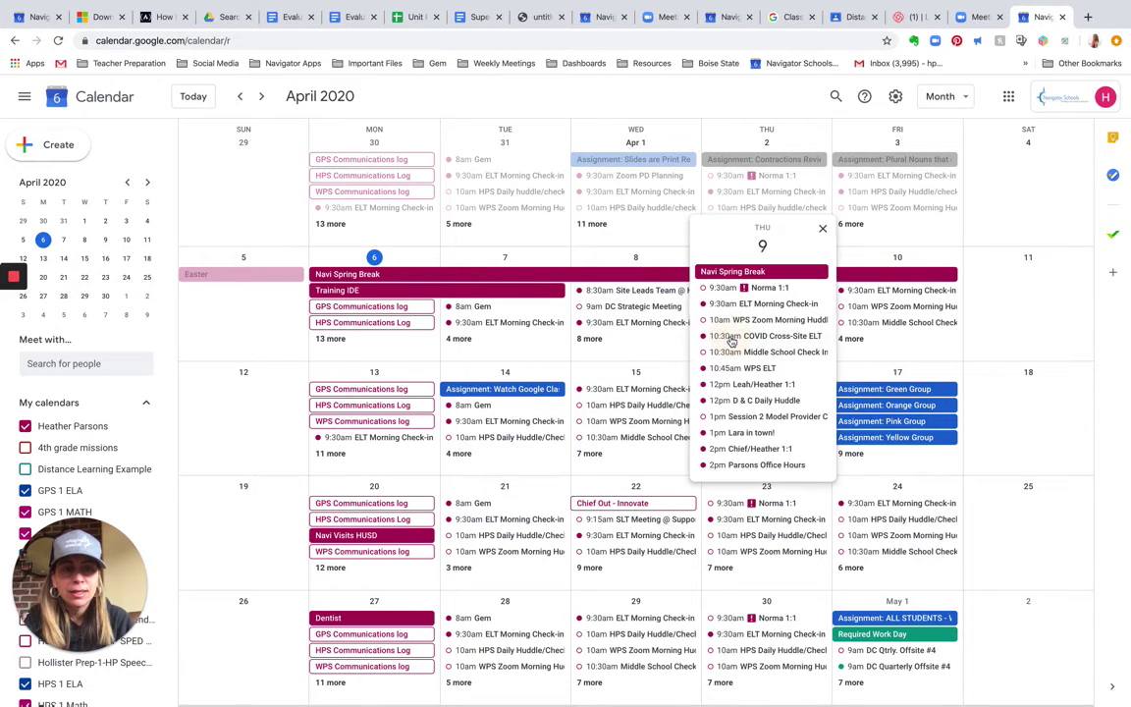
pyautogui.click(575, 108)
pyautogui.click(458, 338)
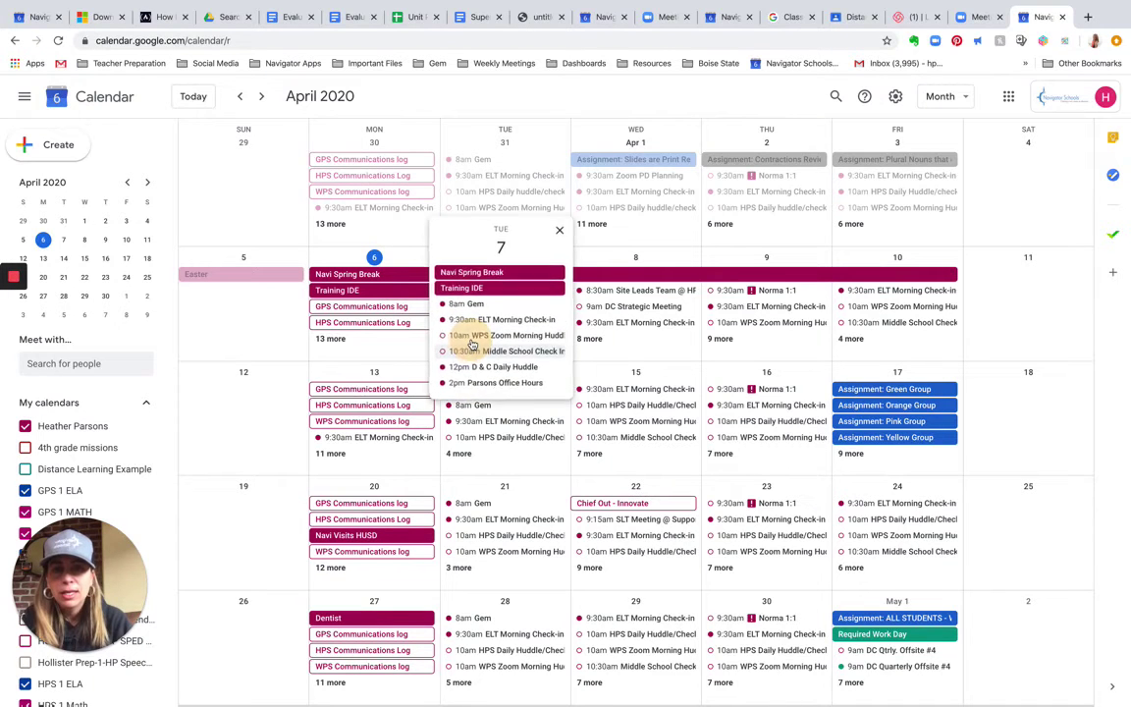
# Switch to Zoom, join the office hours meeting and start the camera video.
pyautogui.press('super+Tab')
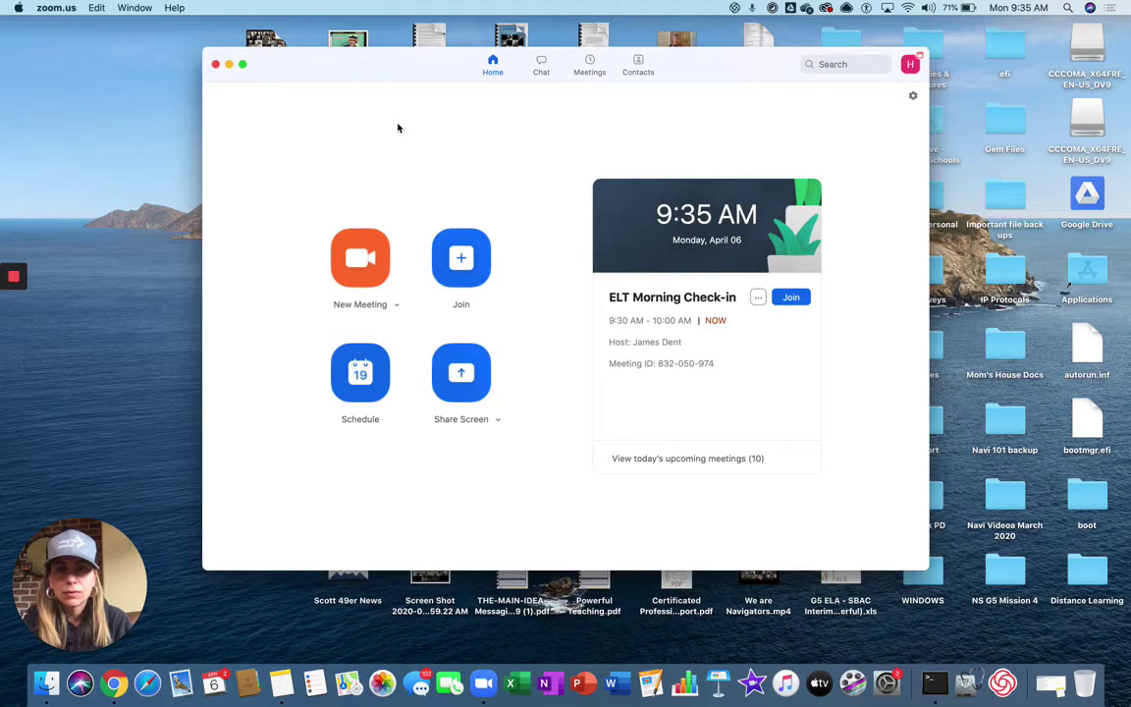
pyautogui.click(458, 255)
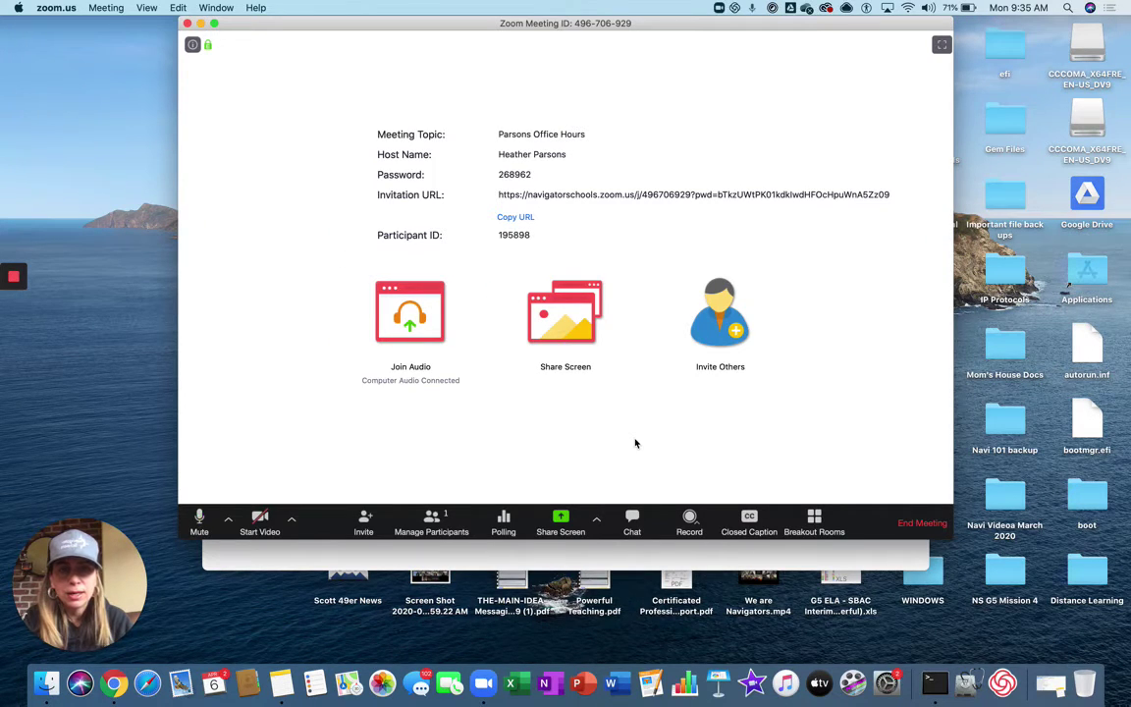
pyautogui.click(258, 524)
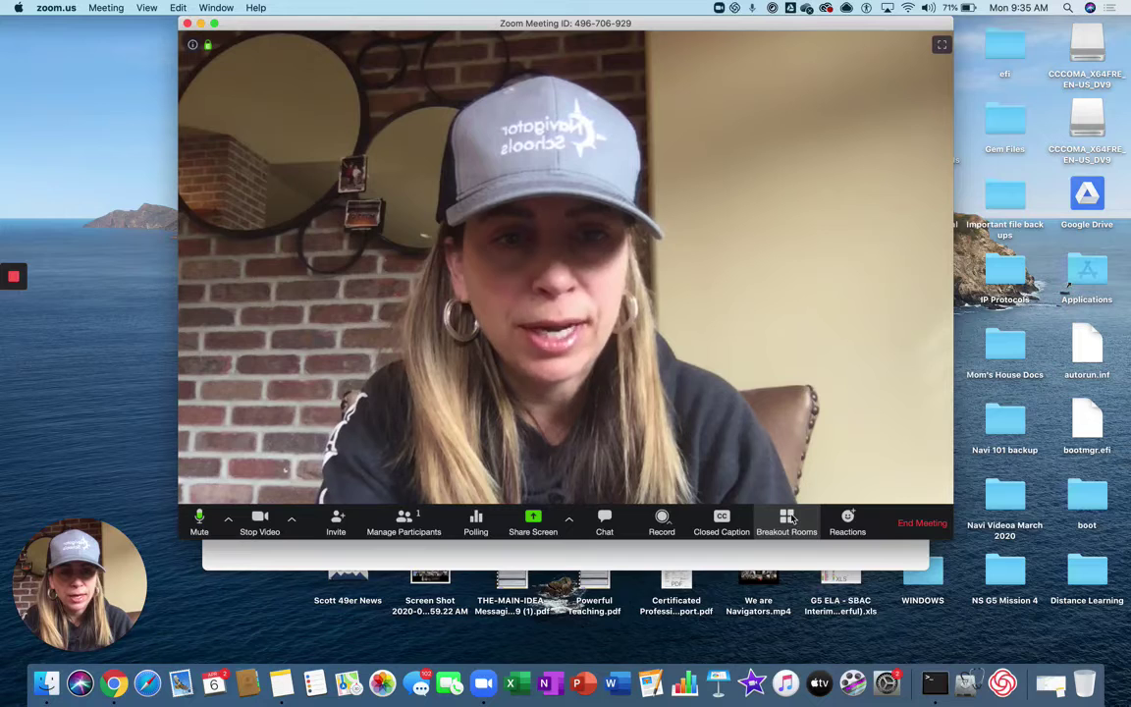
# In the participants list, mute everyone while allowing them to unmute themselves, and unmute everyone again.
pyautogui.click(406, 520)
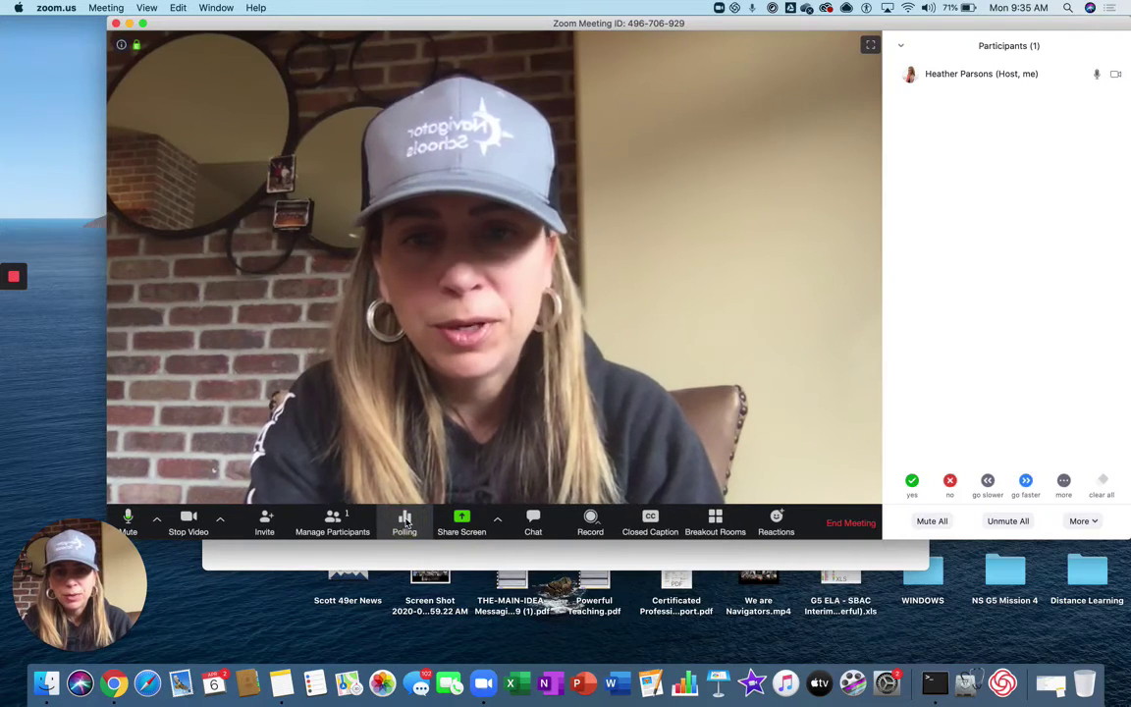
pyautogui.moveTo(1016, 82)
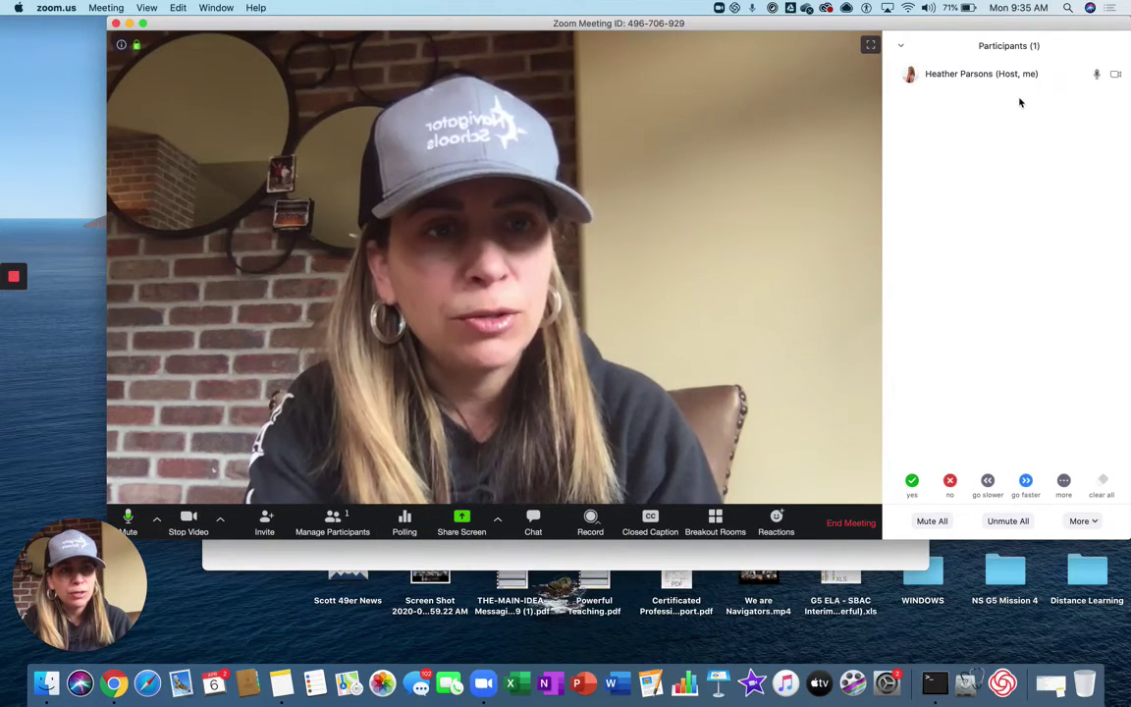
pyautogui.click(932, 524)
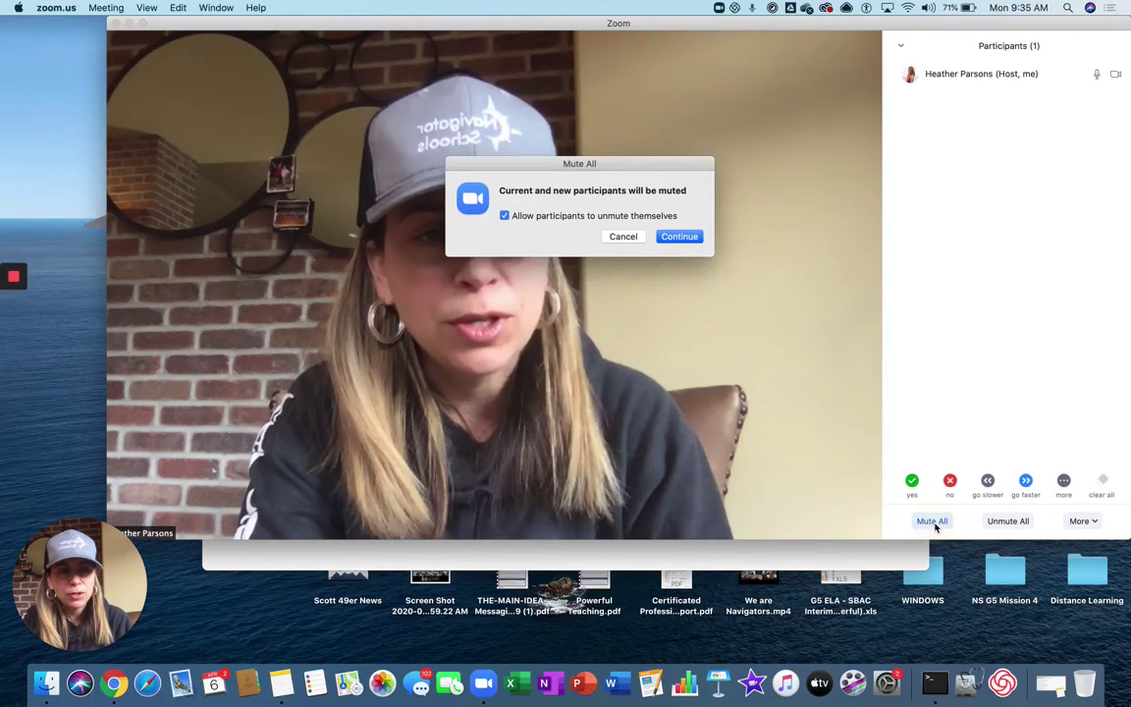
pyautogui.click(677, 236)
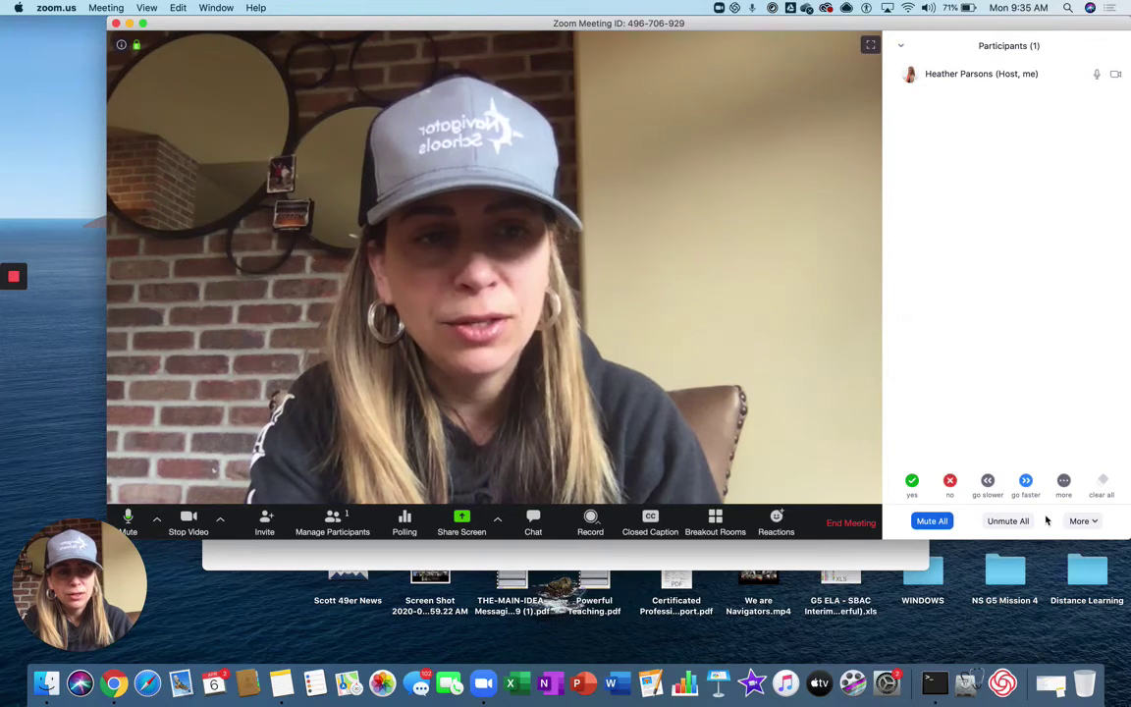
pyautogui.click(1003, 520)
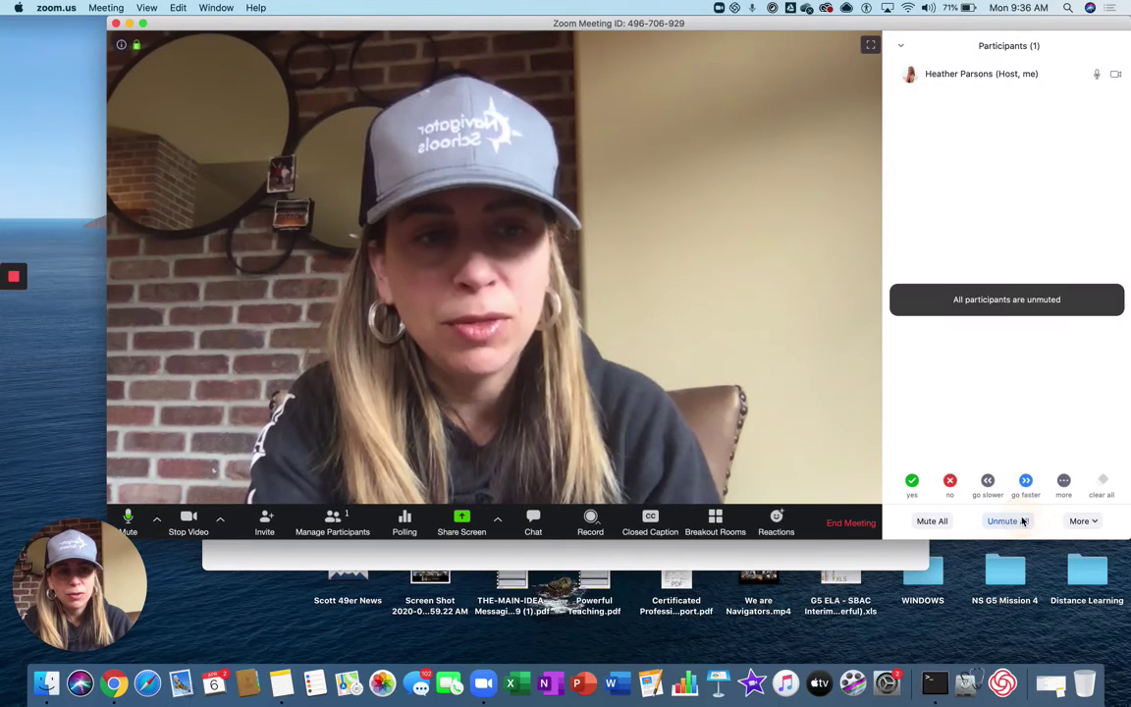
# Try the yes, no and go slower feedback and look at the additional nonverbal feedback options.
pyautogui.click(912, 480)
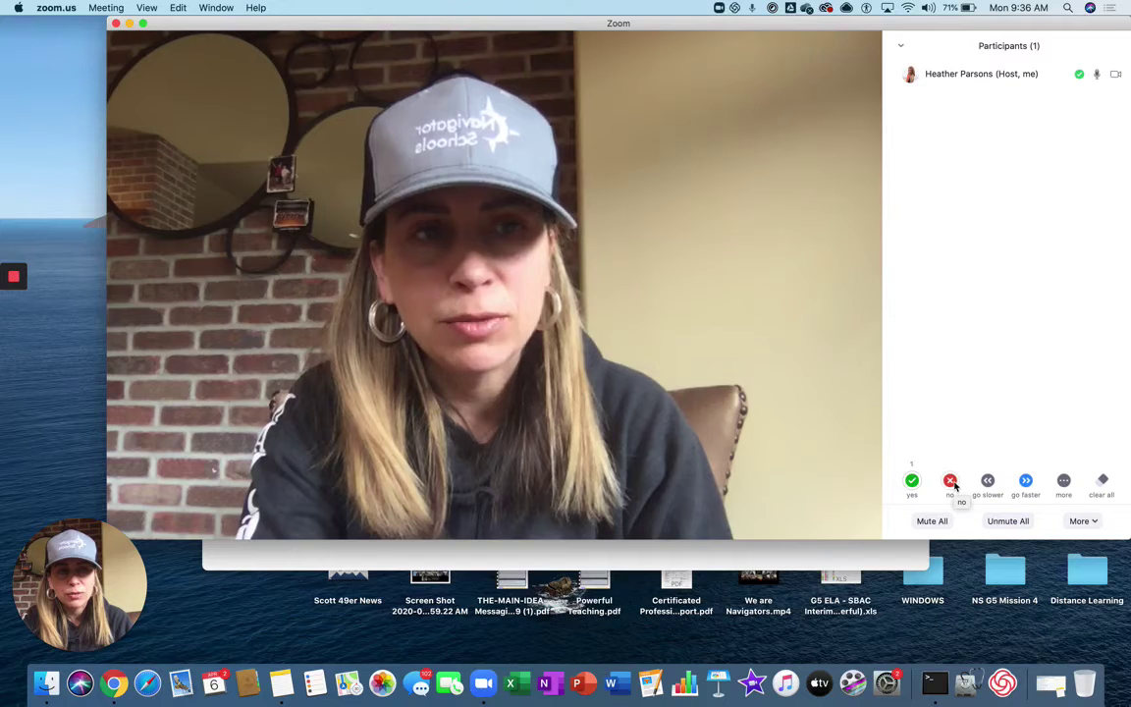
pyautogui.click(952, 482)
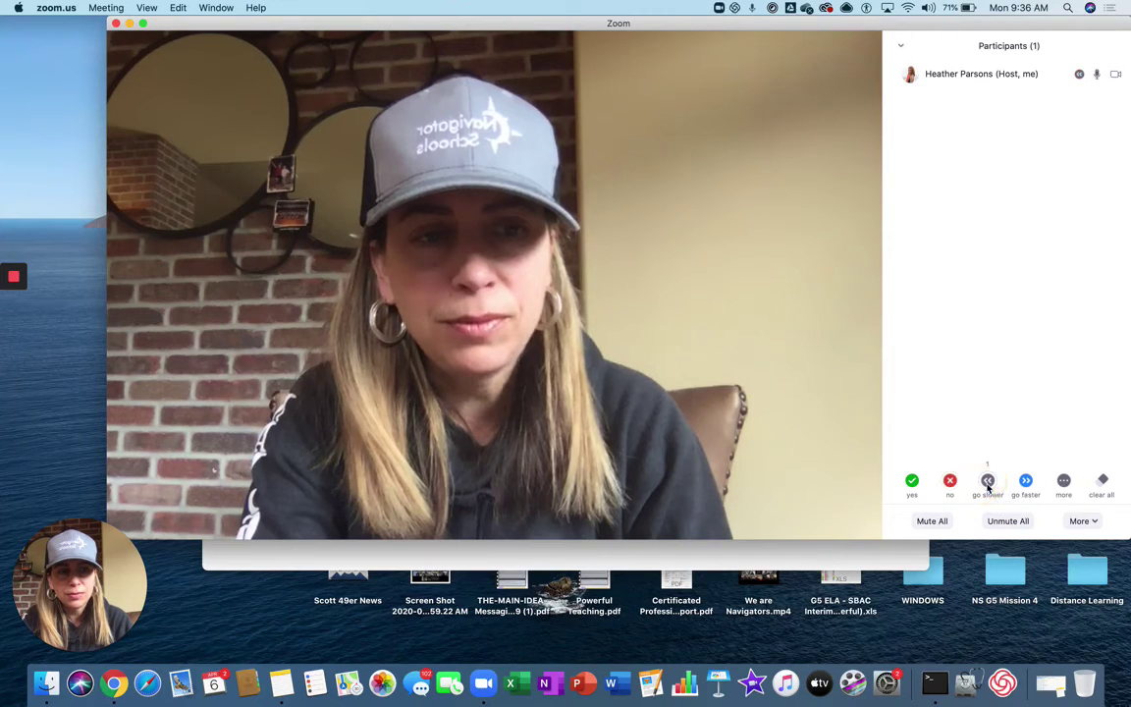
pyautogui.click(987, 482)
pyautogui.click(1063, 482)
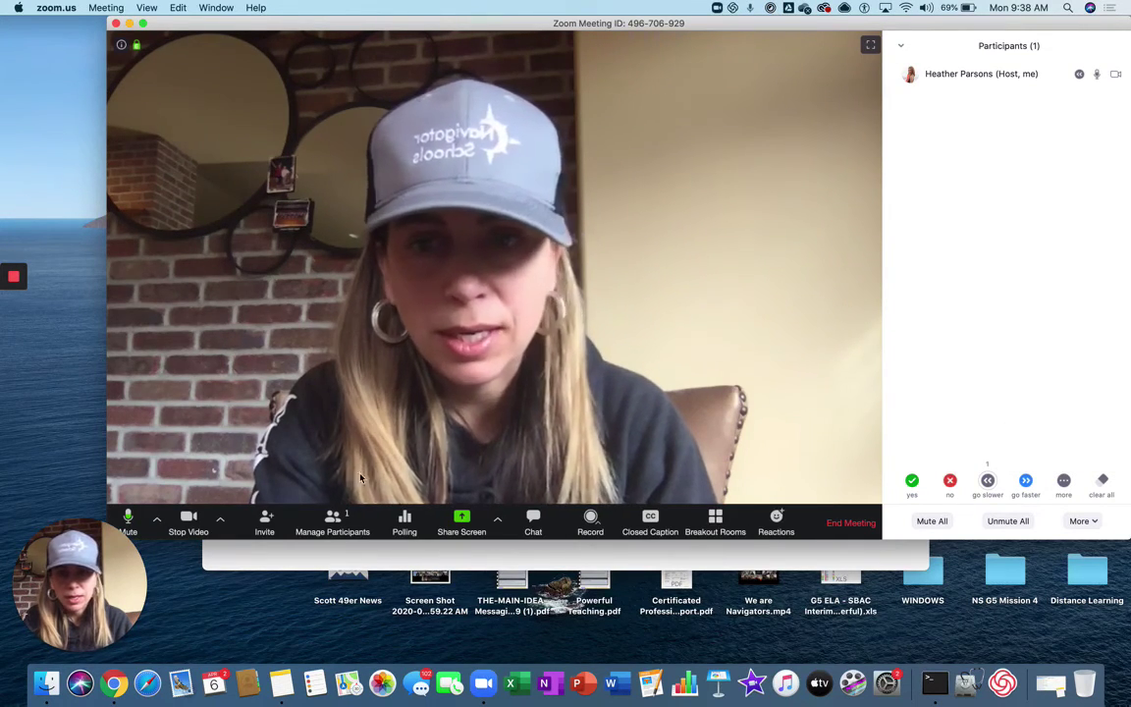
# Copy the Zoom meeting invitation and paste it, including the meeting password, after the text of the office hours announcement in Google Classroom.
pyautogui.click(266, 527)
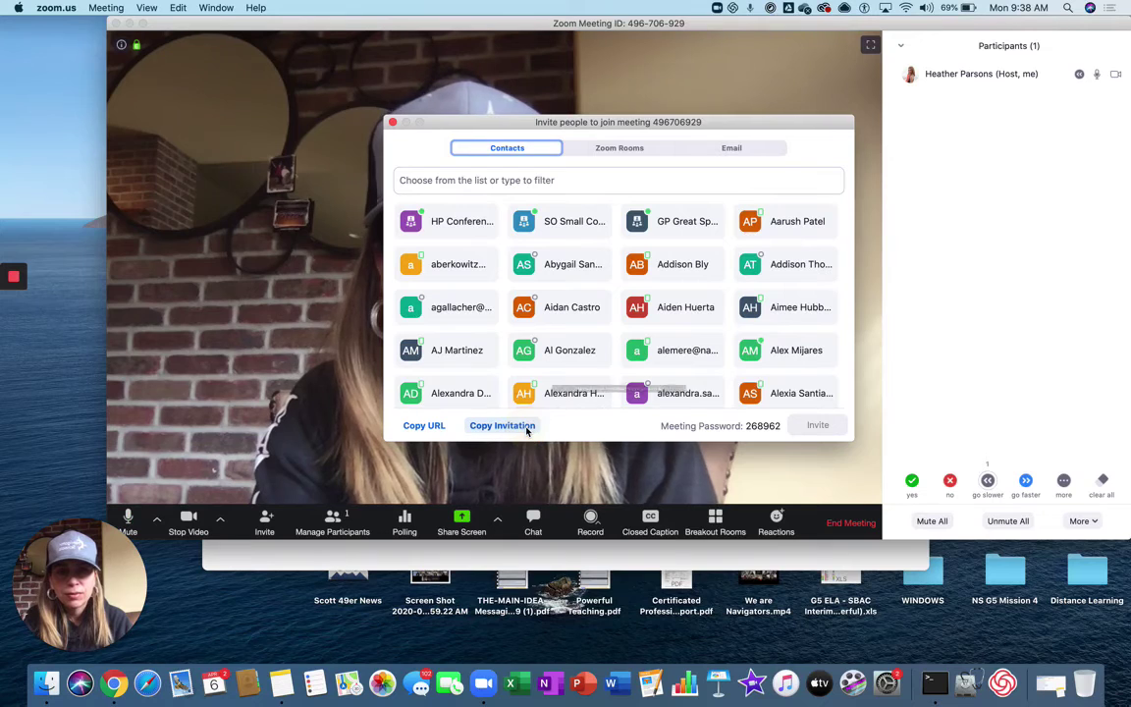
pyautogui.click(526, 427)
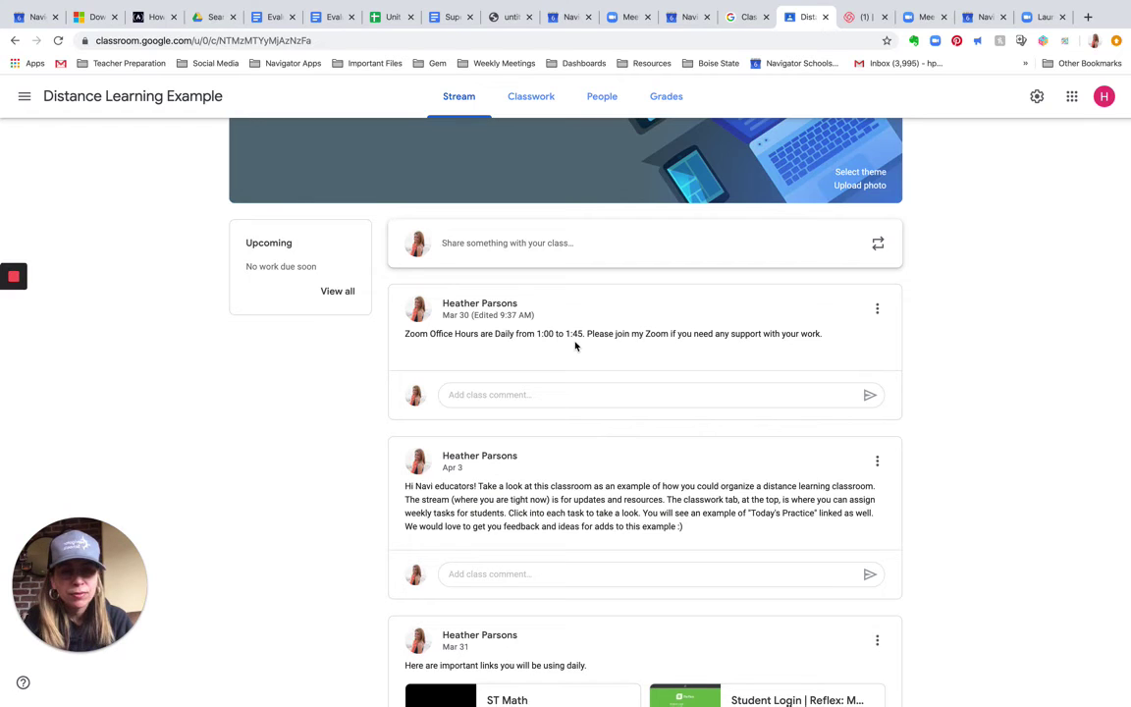
pyautogui.click(877, 308)
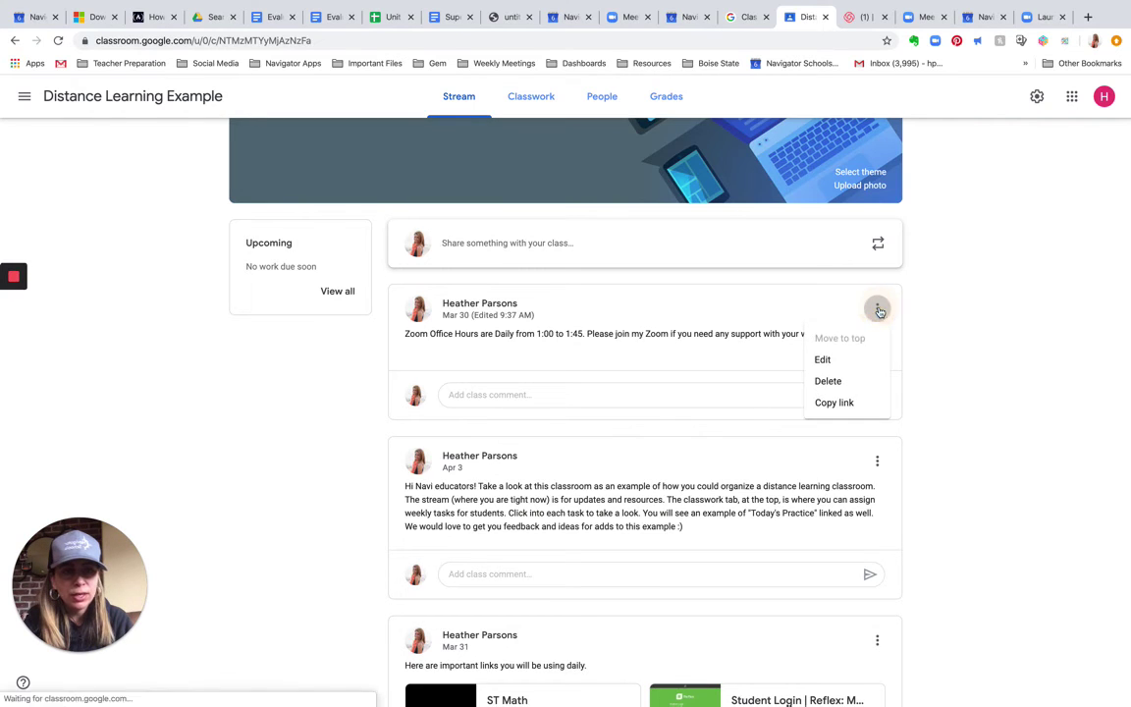
pyautogui.click(833, 362)
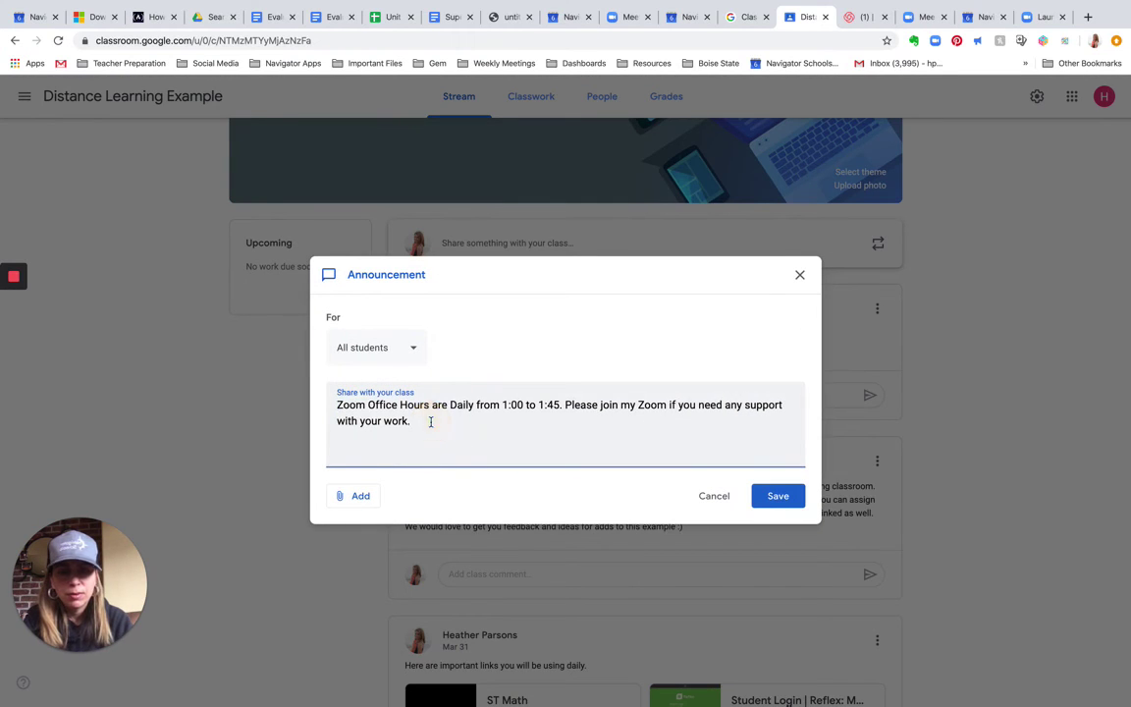
pyautogui.press('super+v')
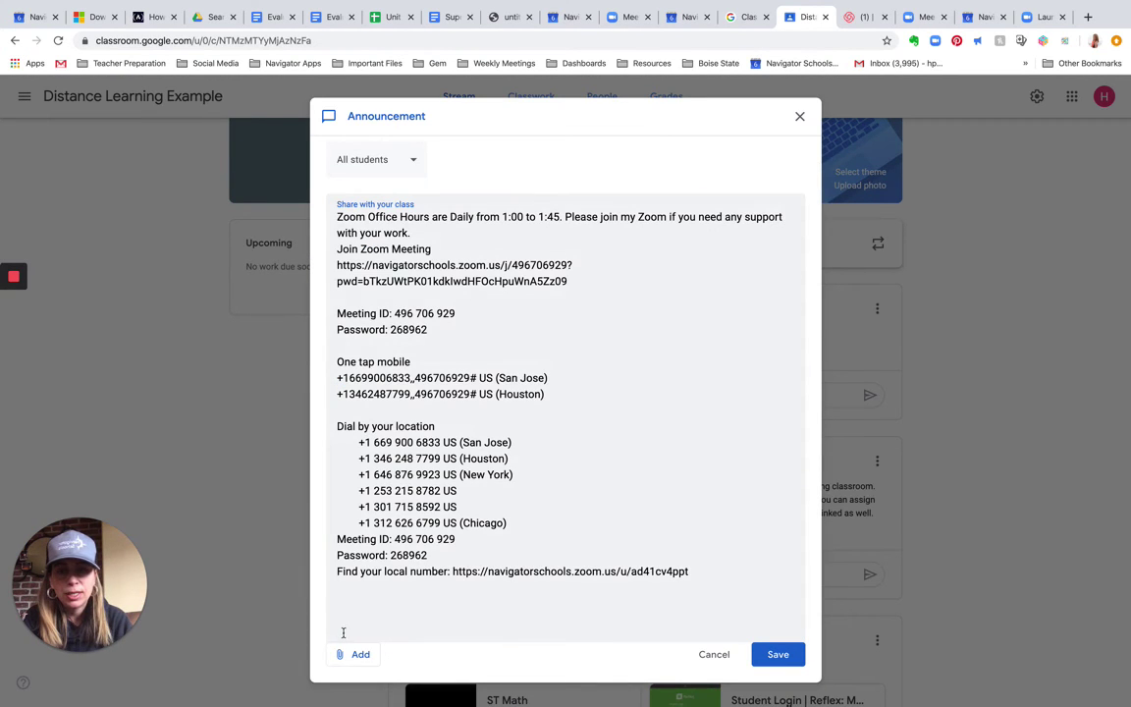
# Delete everything from the one tap mobile section onward in the pasted invitation and save the announcement.
pyautogui.moveTo(340, 601); pyautogui.dragTo(341, 355)
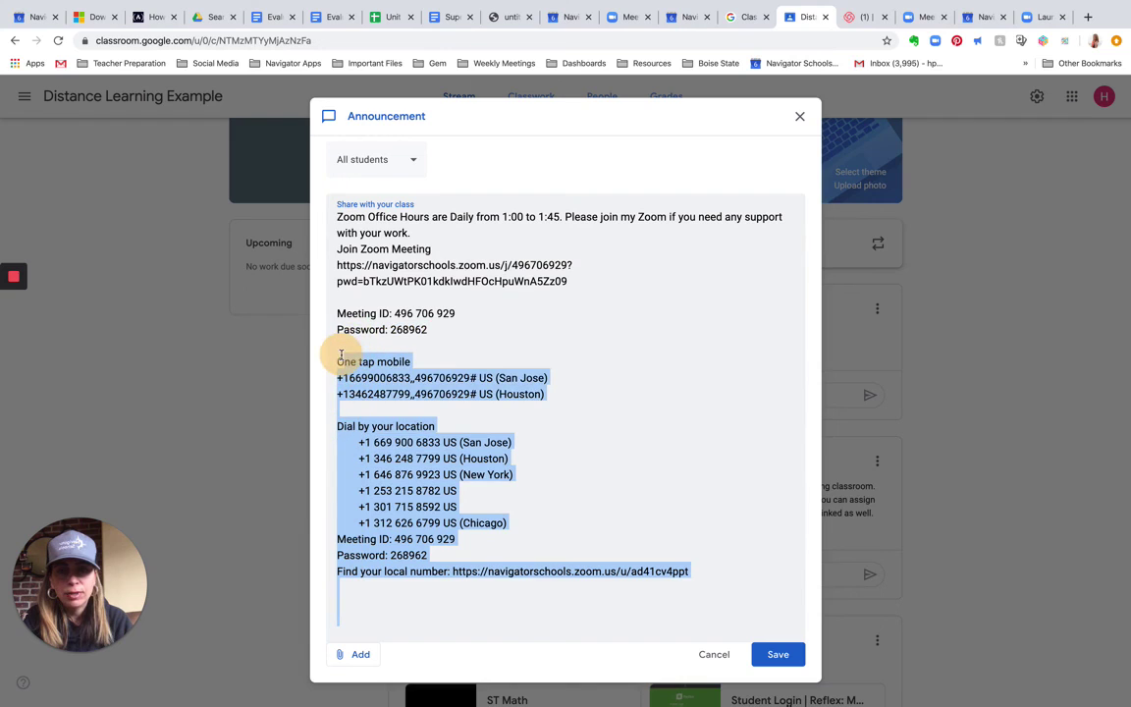
pyautogui.press('BackSpace')
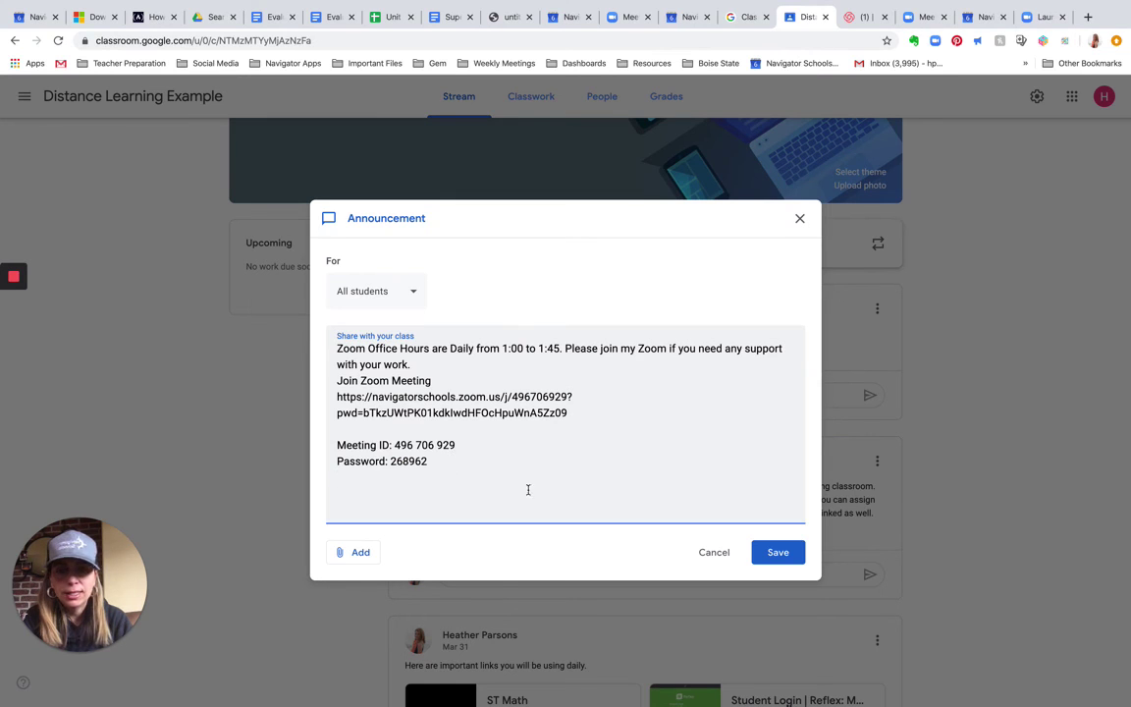
pyautogui.click(778, 553)
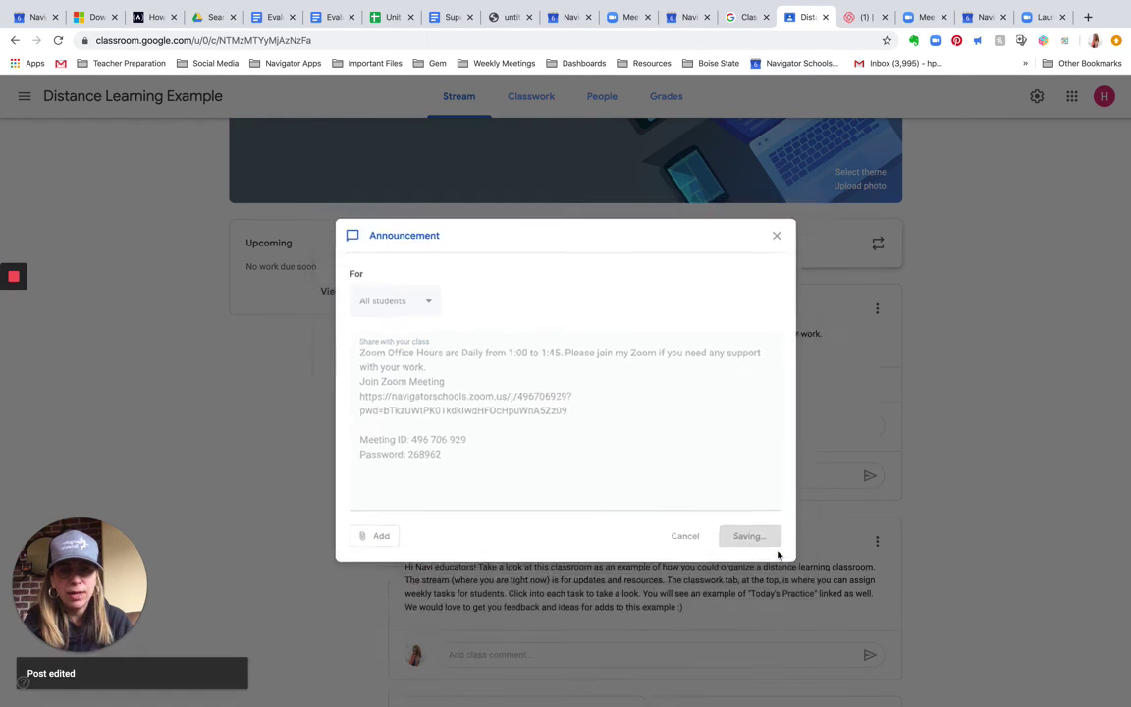